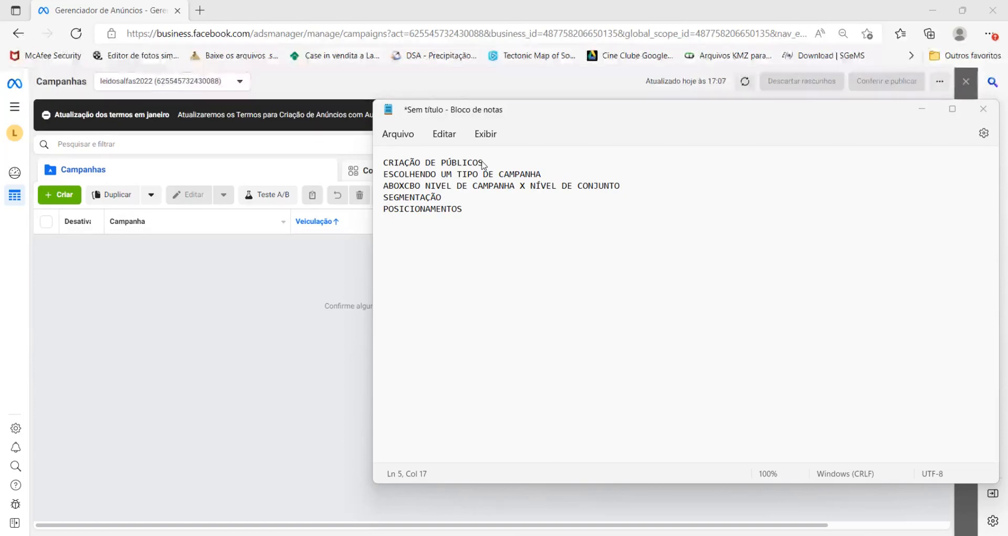
left_click_drag(409, 186, 626, 186)
left_click(410, 185)
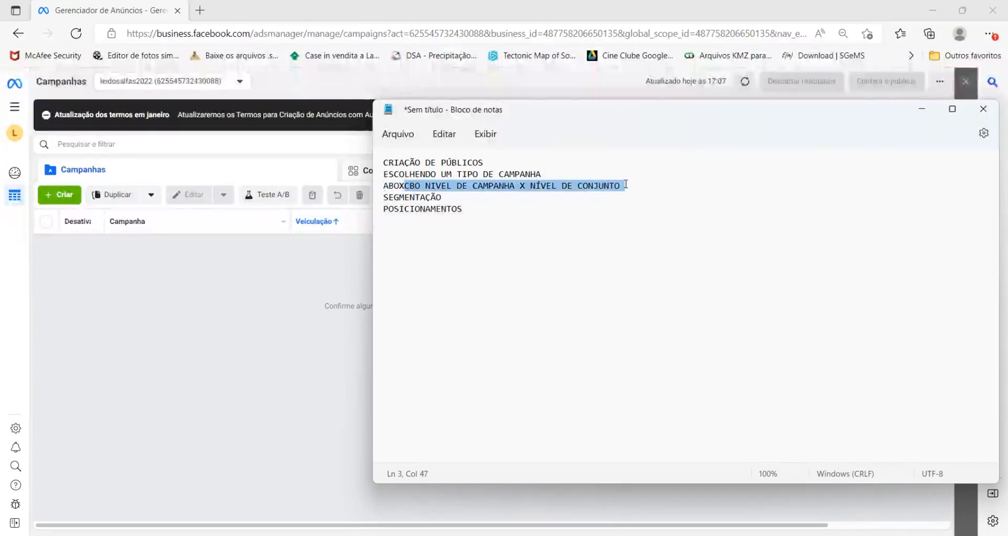
left_click(600, 186)
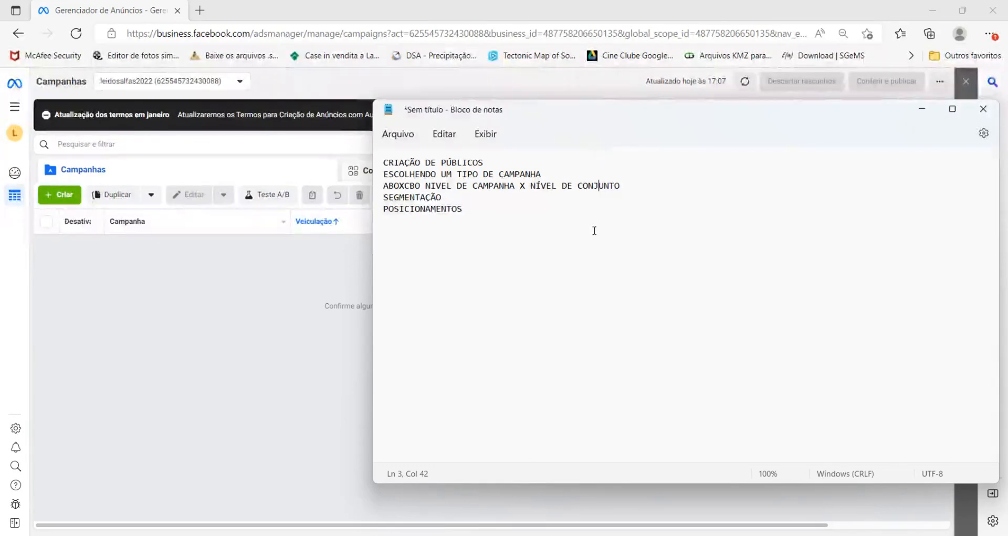
left_click_drag(715, 112, 559, 137)
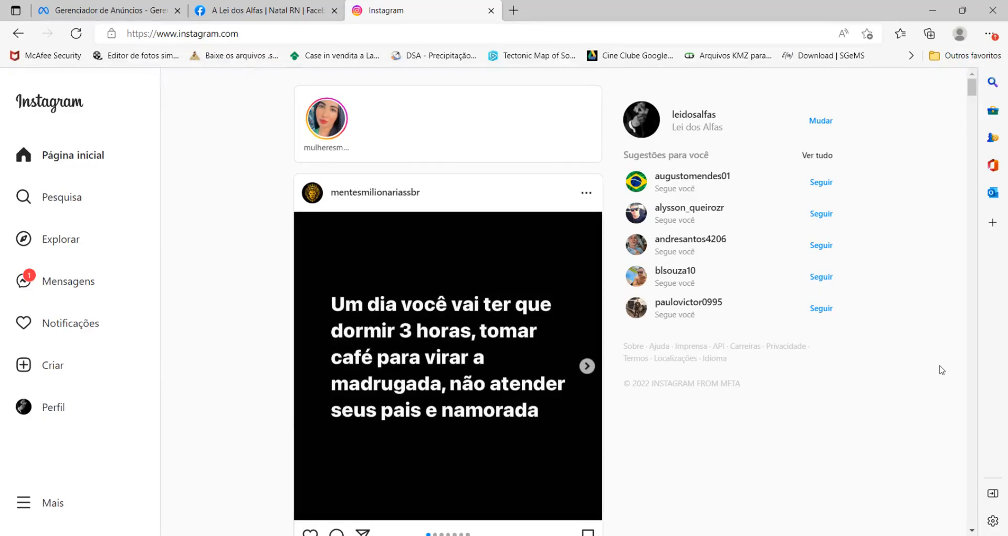
Go to the A Lei dos Alfas Facebook page and switch from the page to the personal profile.
left_click(272, 5)
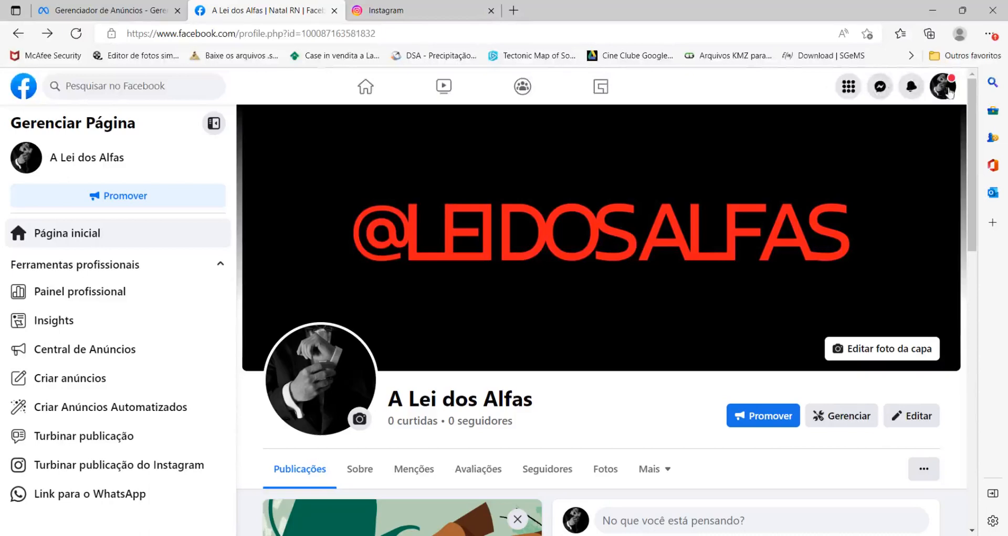
left_click(848, 86)
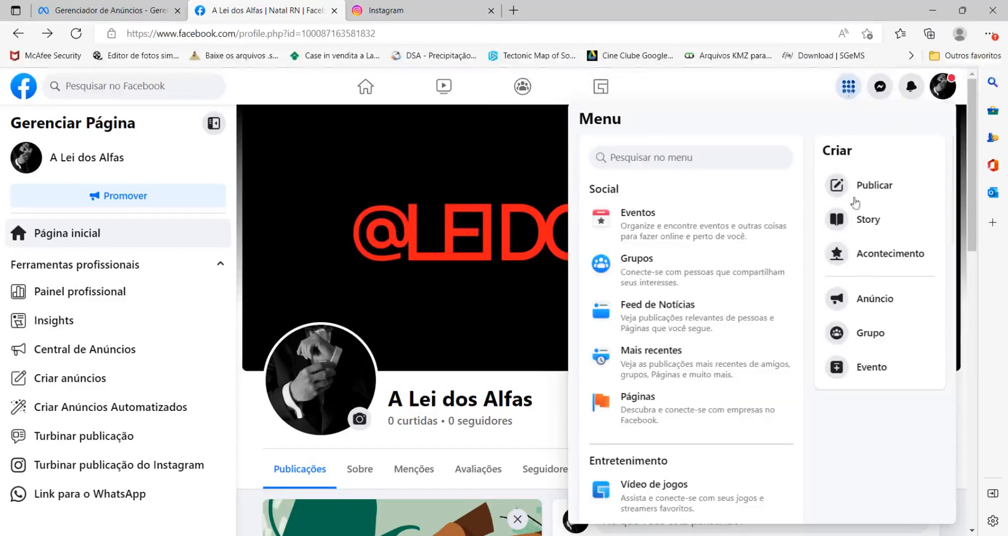
left_click(945, 88)
left_click(928, 134)
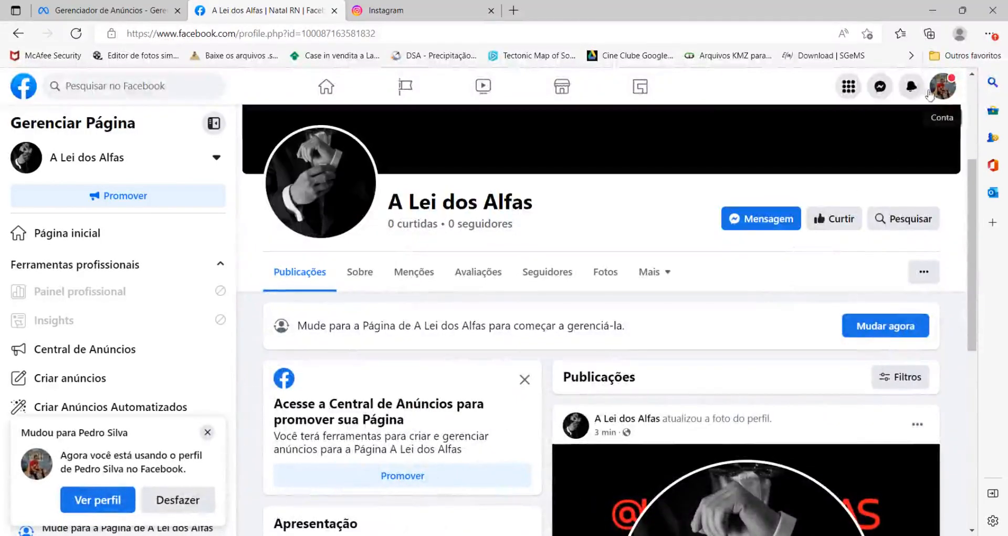
Switch the active Facebook profile back to the A Lei dos Alfas page and dismiss the profile-switch notice.
left_click(849, 86)
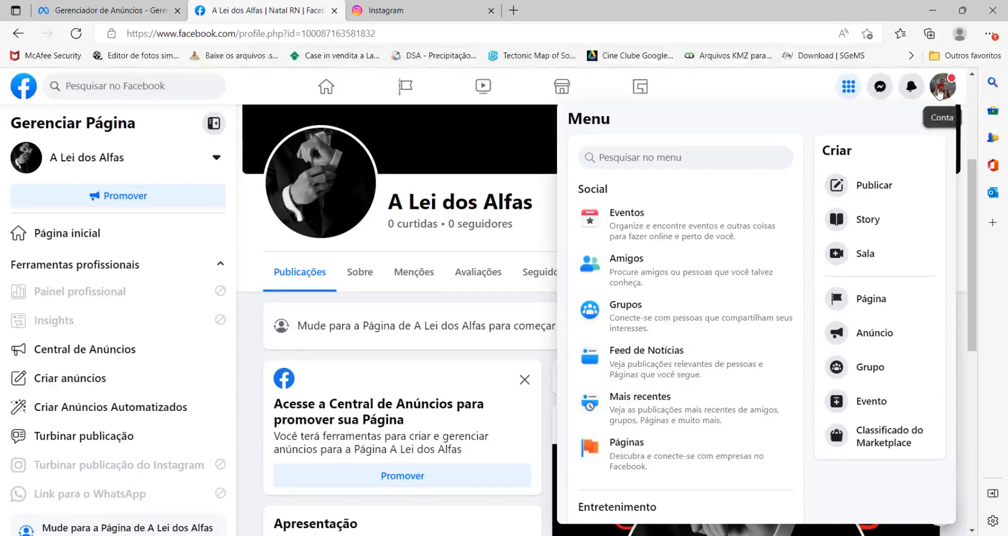
left_click(717, 85)
left_click(953, 94)
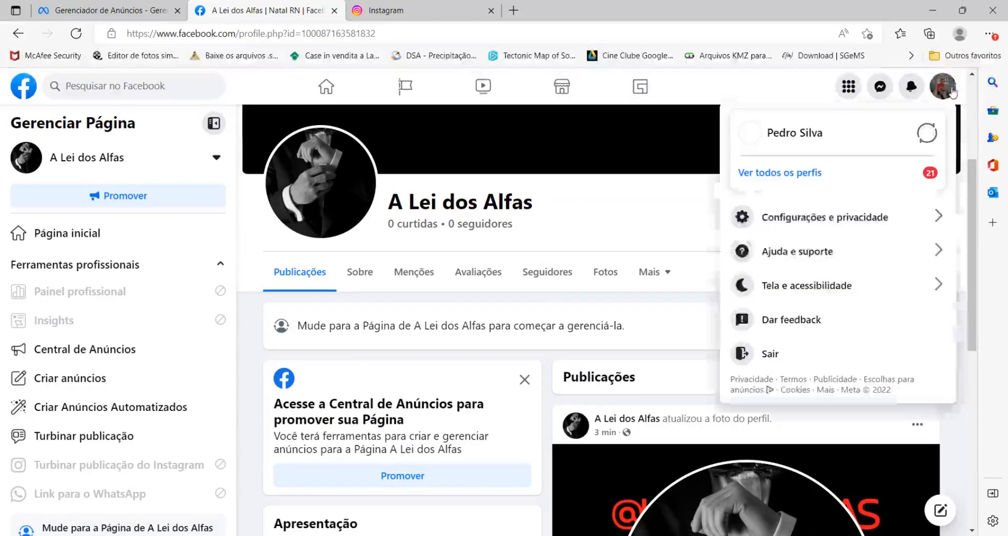
left_click(928, 133)
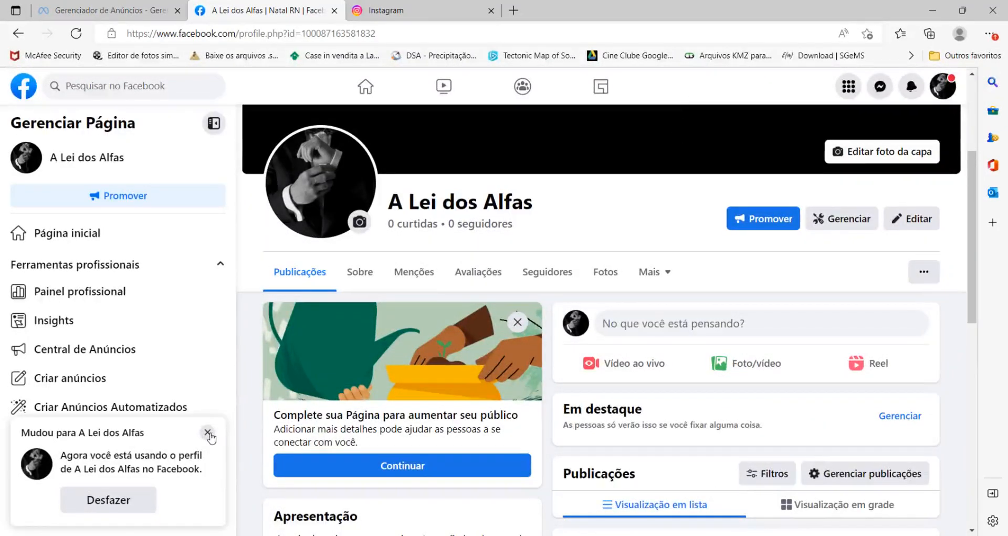
left_click(207, 433)
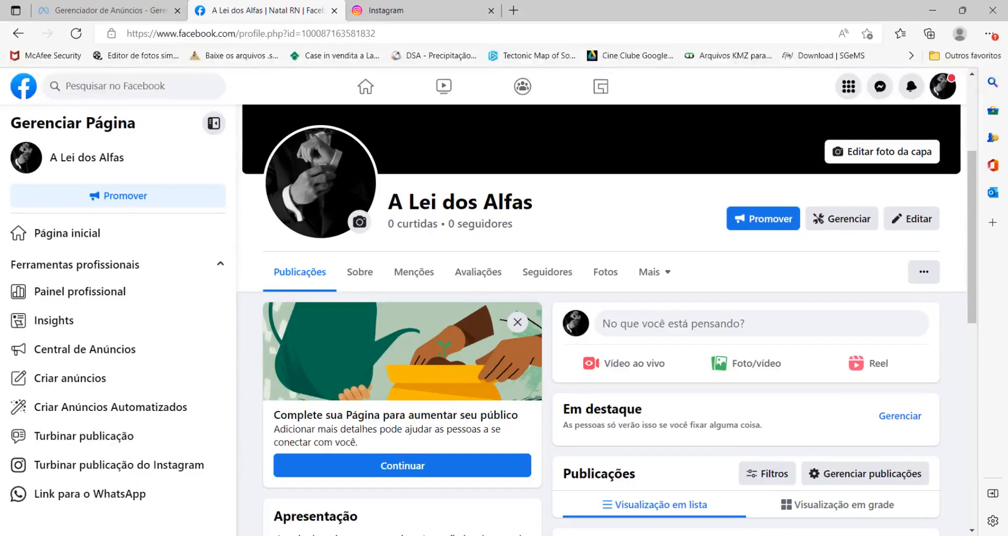
Open the page's Painel profissional and go to its Contas vinculadas settings.
left_click(838, 225)
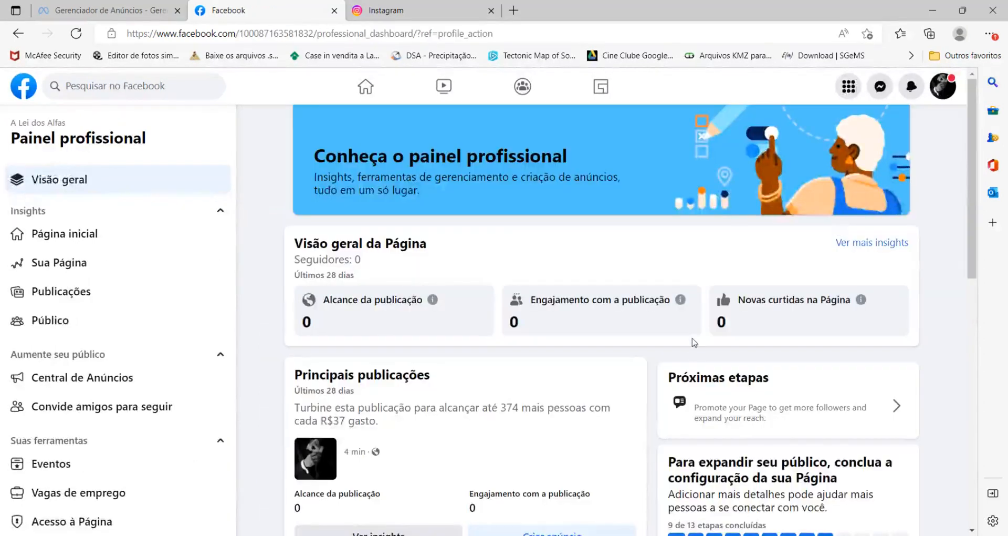
scroll(57, 282, "down", 2)
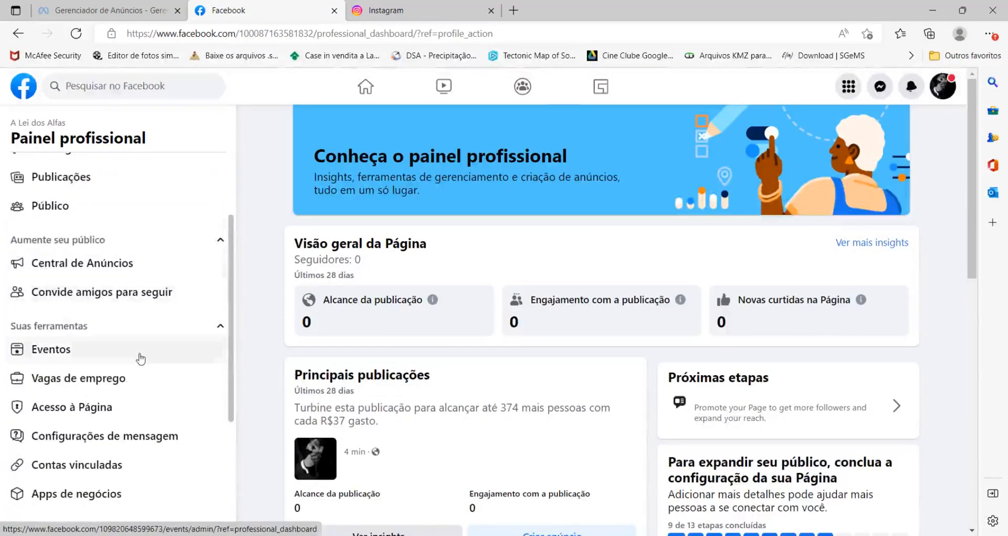
scroll(143, 328, "up", 1)
scroll(136, 304, "up", 2)
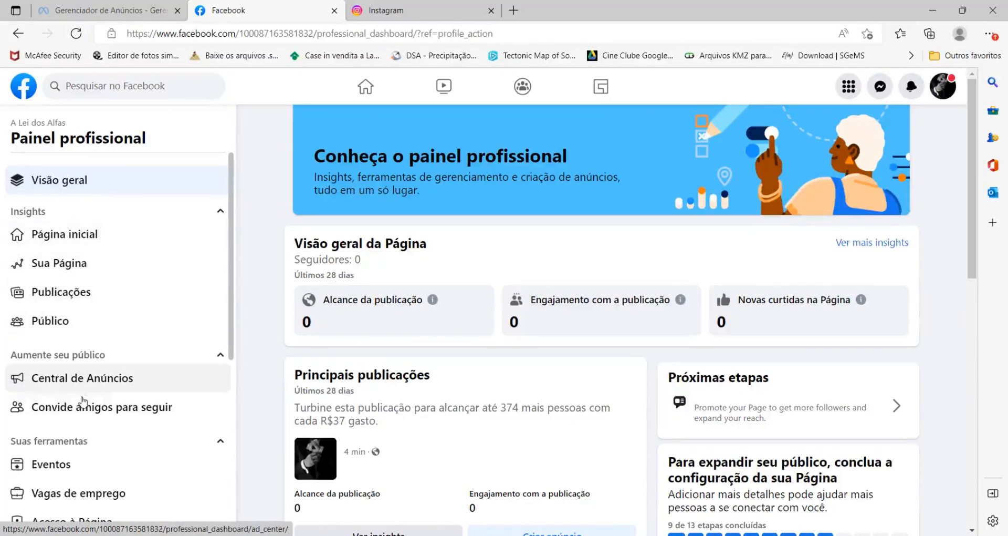
scroll(99, 362, "down", 3)
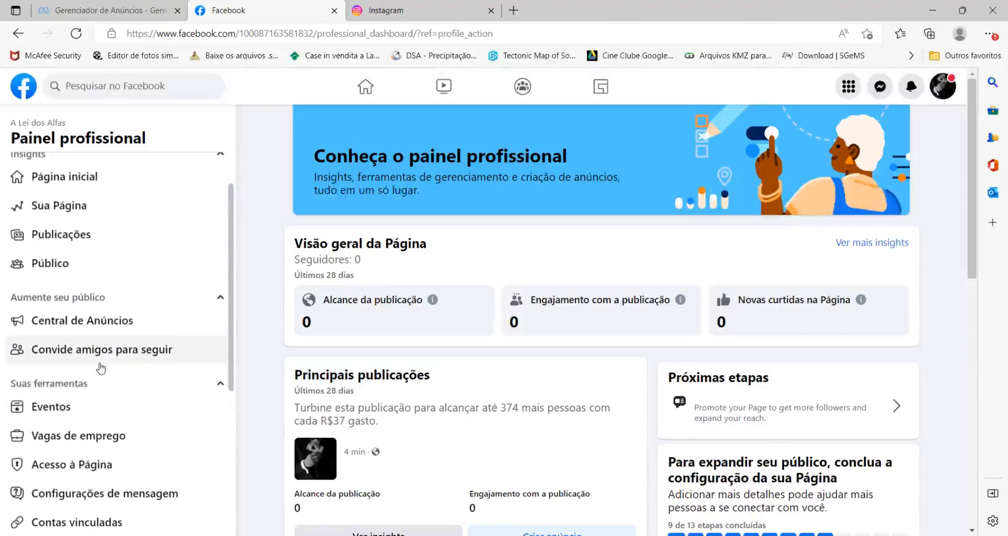
scroll(105, 336, "down", 1)
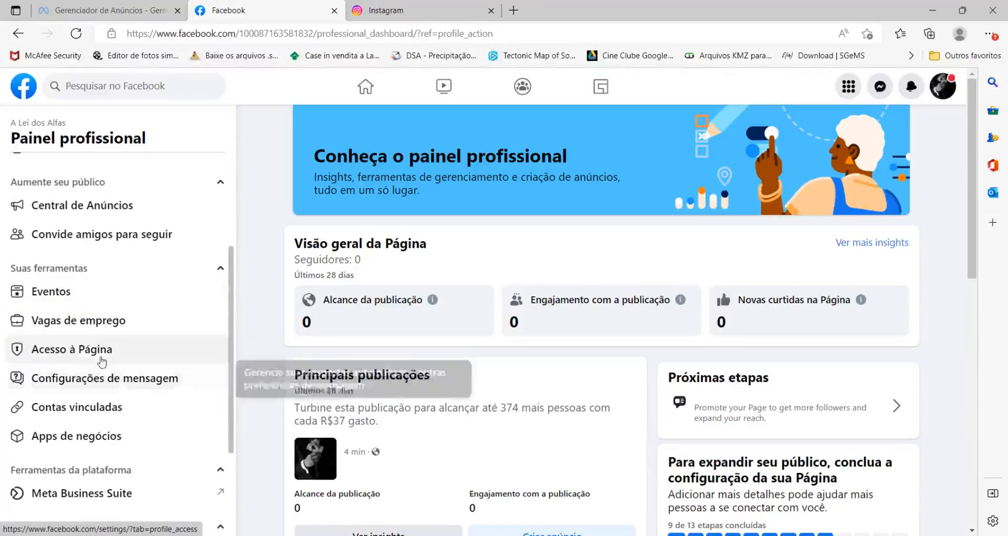
scroll(86, 354, "down", 2)
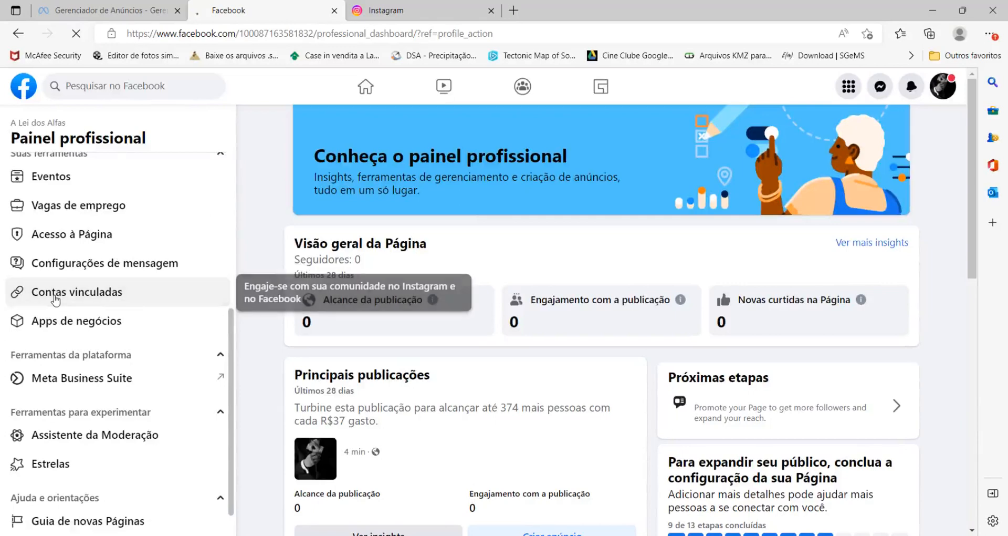
left_click(55, 298)
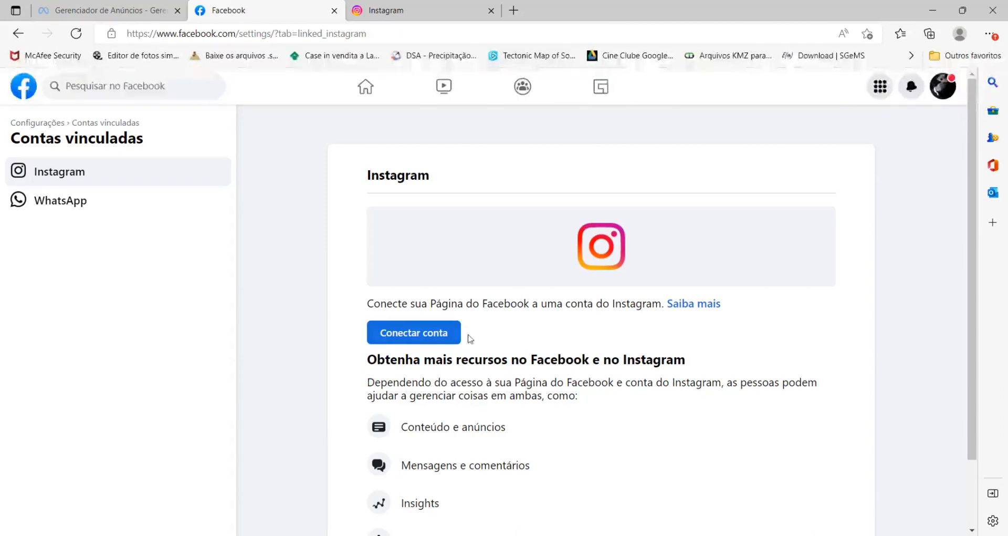
Connect the Facebook page to the leidosalfas Instagram account using the prefilled saved login, and finish the linking.
left_click(428, 335)
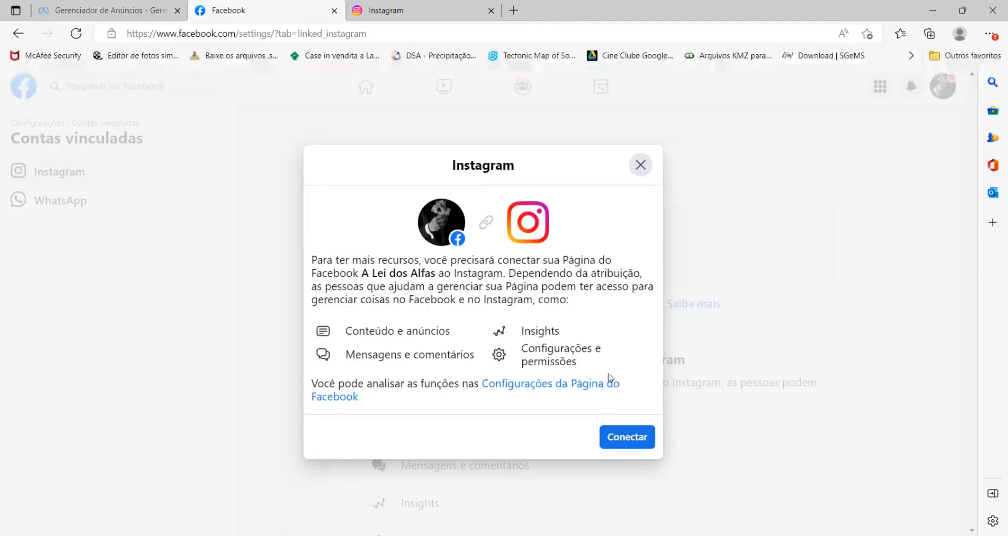
left_click(625, 442)
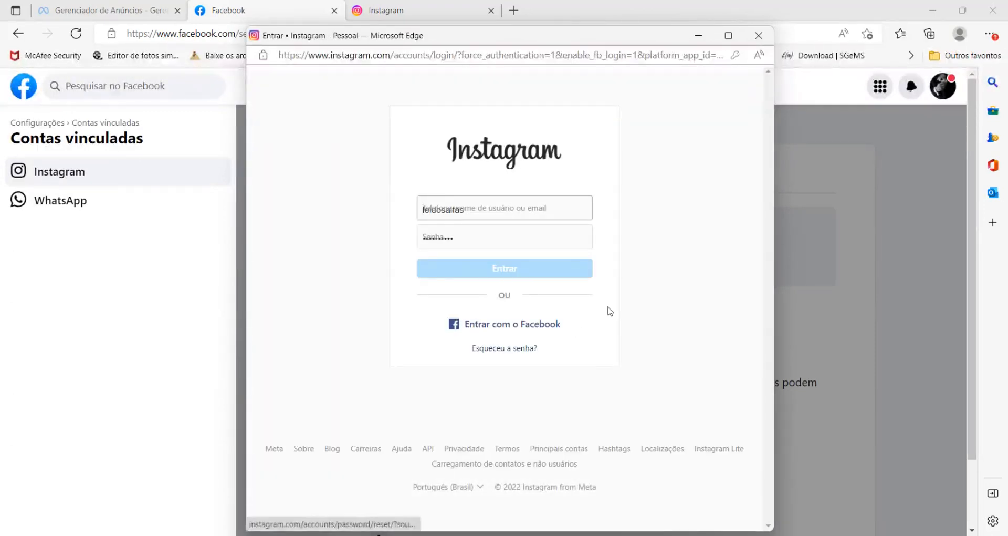
left_click(497, 205)
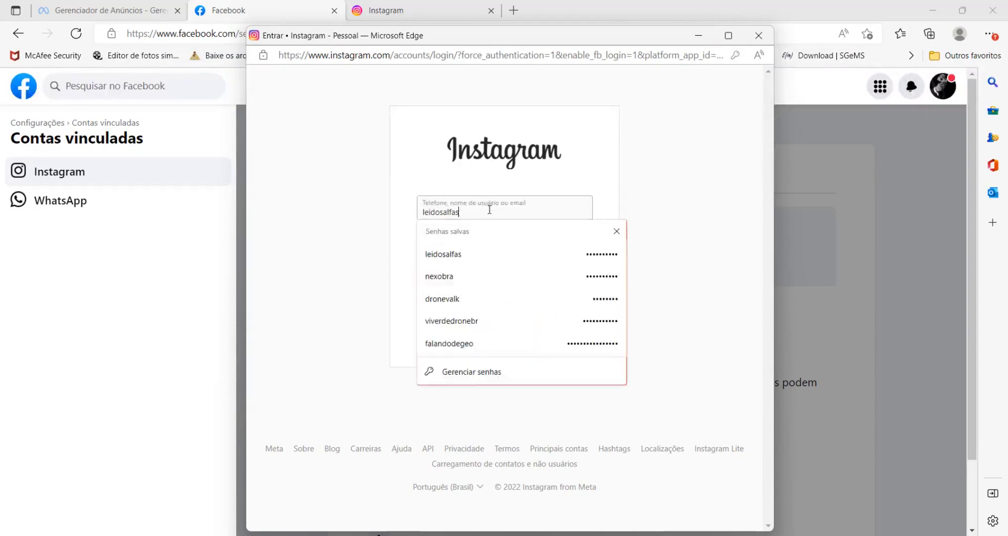
left_click(598, 203)
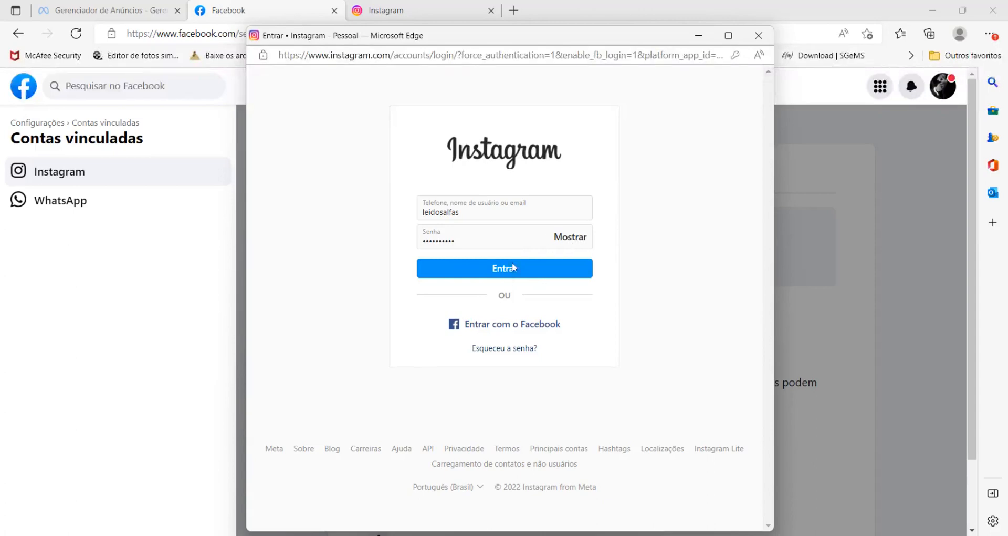
double_click(475, 208)
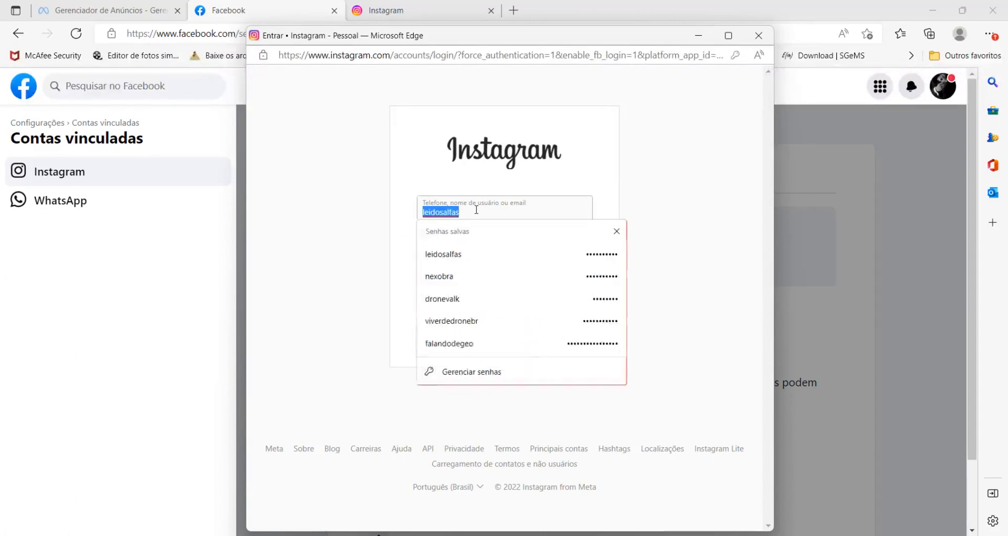
left_click(673, 197)
left_click(492, 267)
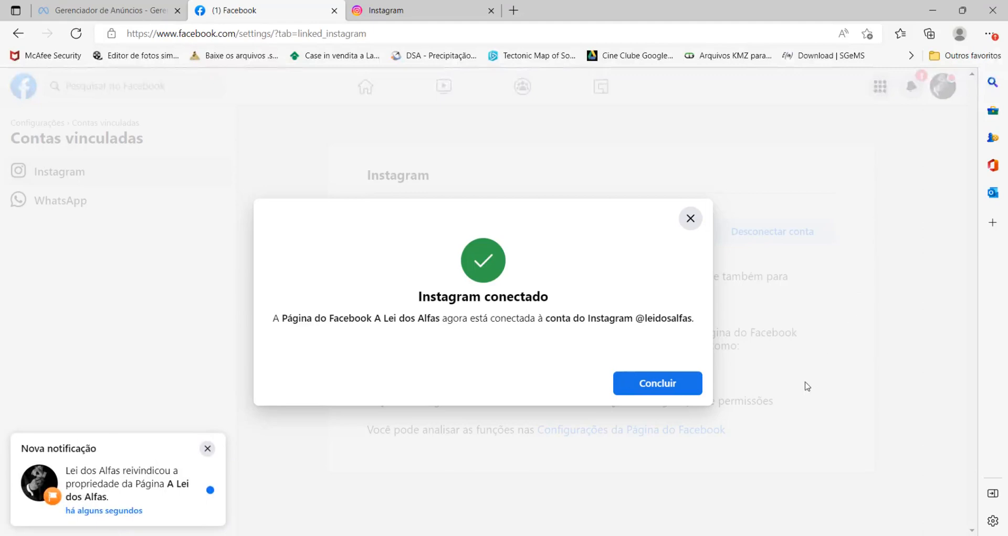
left_click(656, 389)
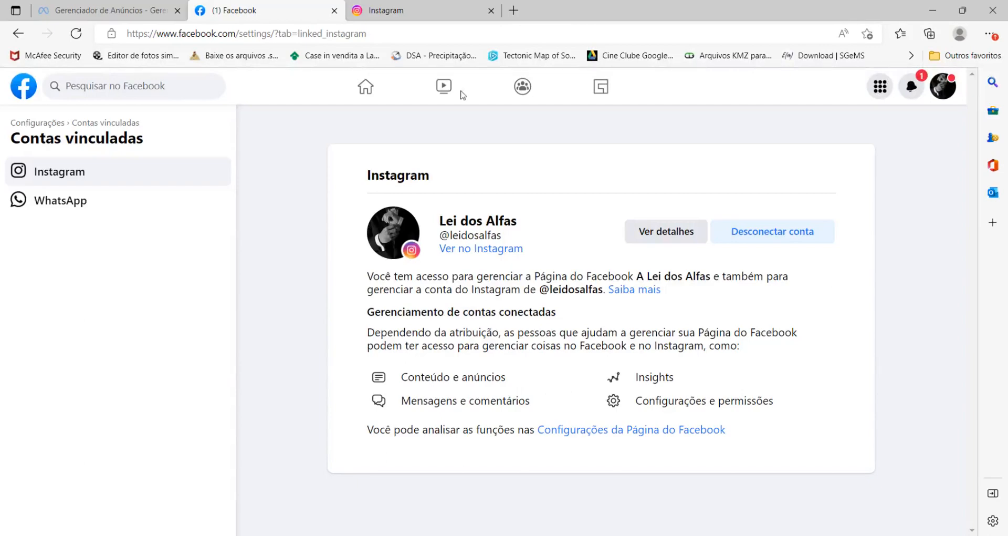
Return to Gerenciador de Anúncios and highlight the CRIAÇÃO DE PÚBLICOS topic in the Notepad outline.
left_click(148, 7)
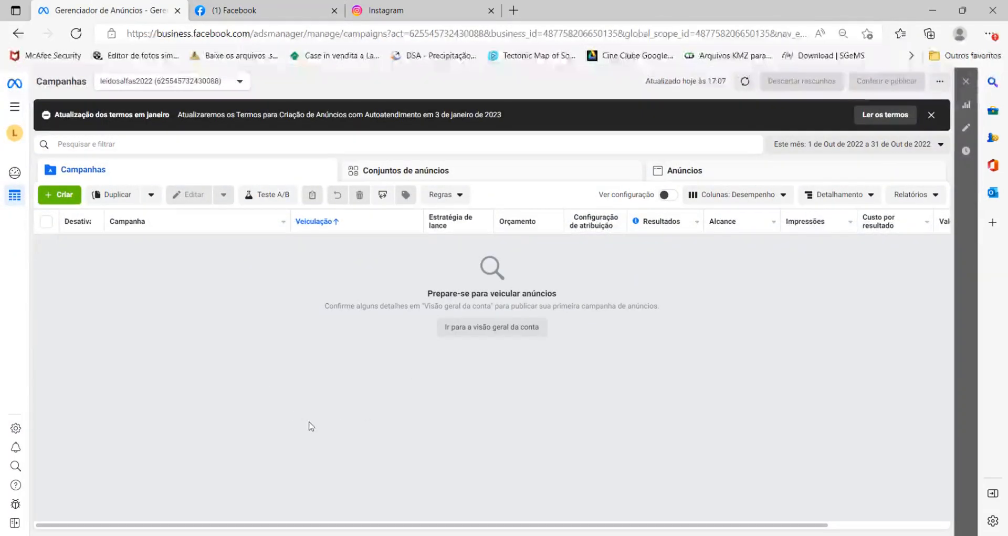
left_click(583, 532)
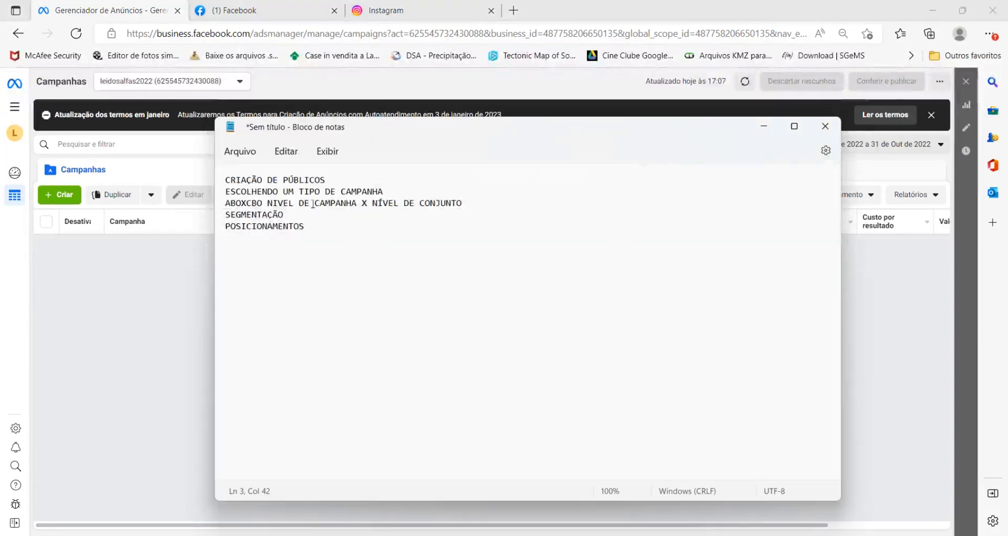
left_click_drag(330, 179, 204, 181)
left_click(182, 345)
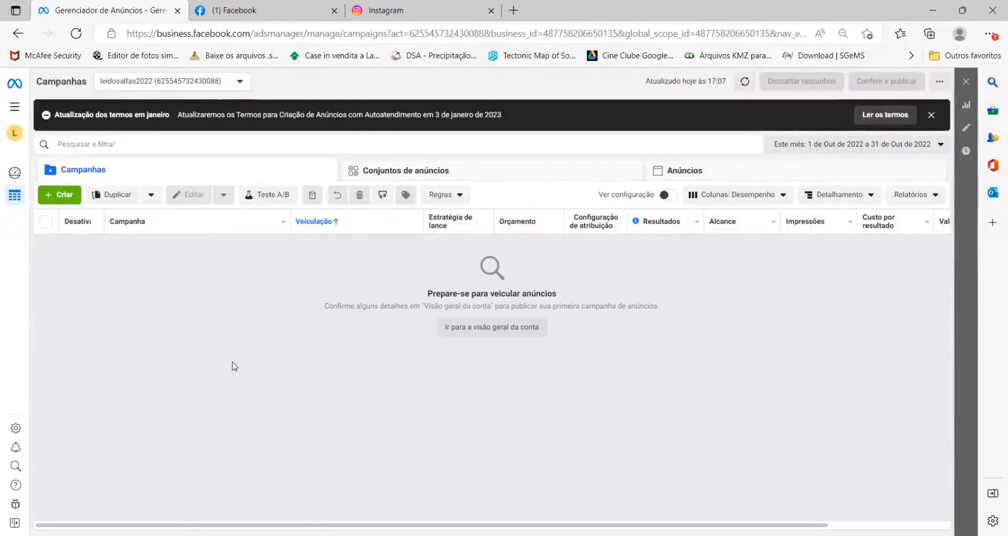
Dismiss the January terms update notice in Gerenciador de Anúncios and open the Públicos tool.
left_click(931, 114)
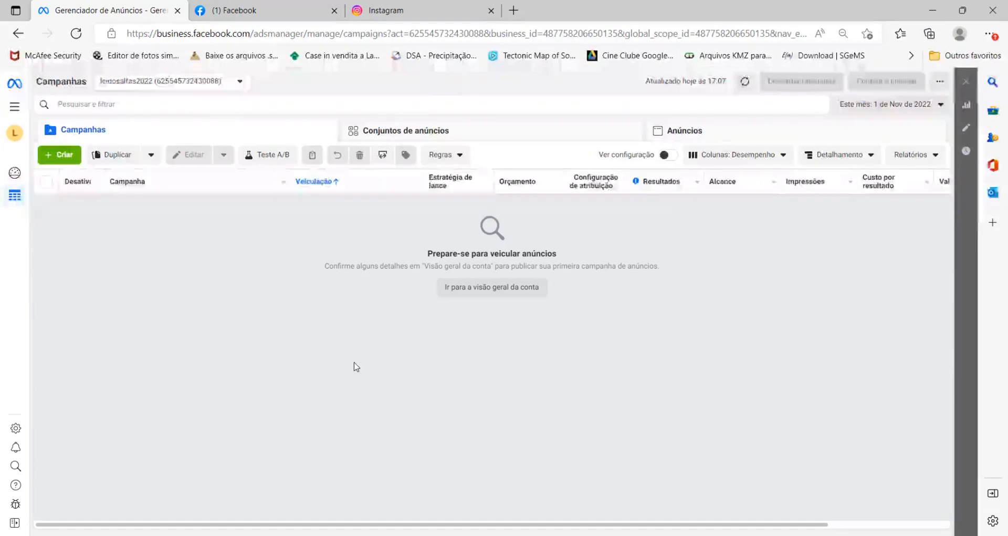
left_click(15, 108)
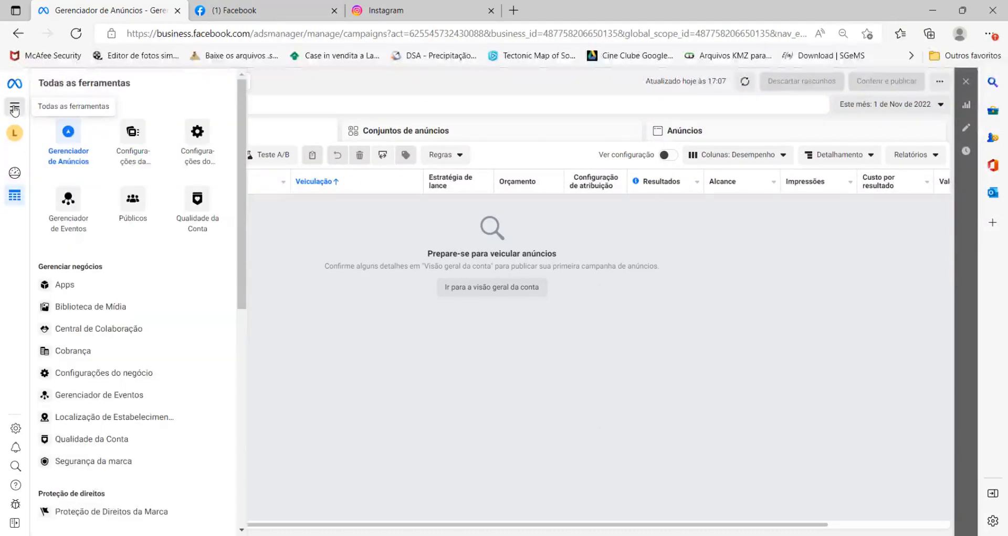
left_click(130, 213)
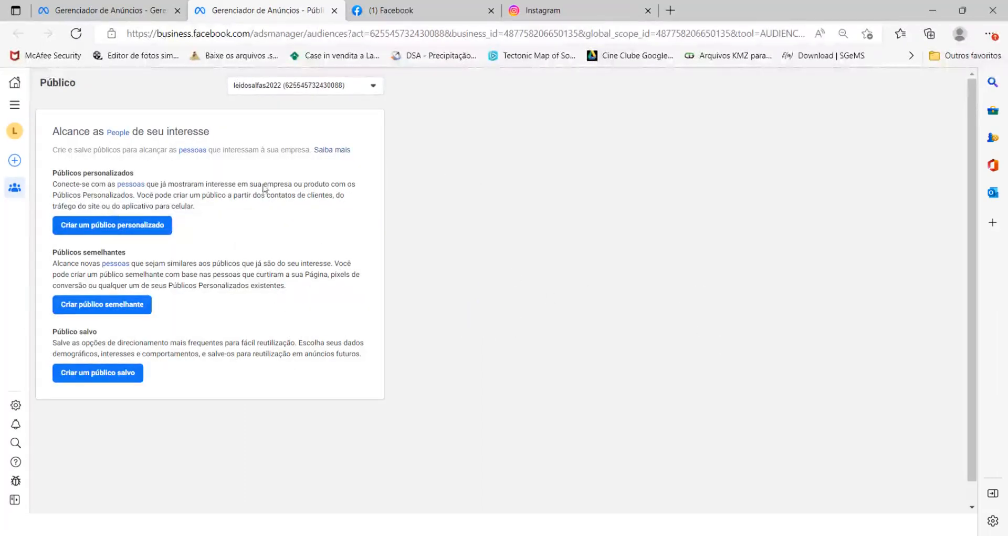
Start a custom audience that uses Conta do Instagram as its source.
left_click(118, 225)
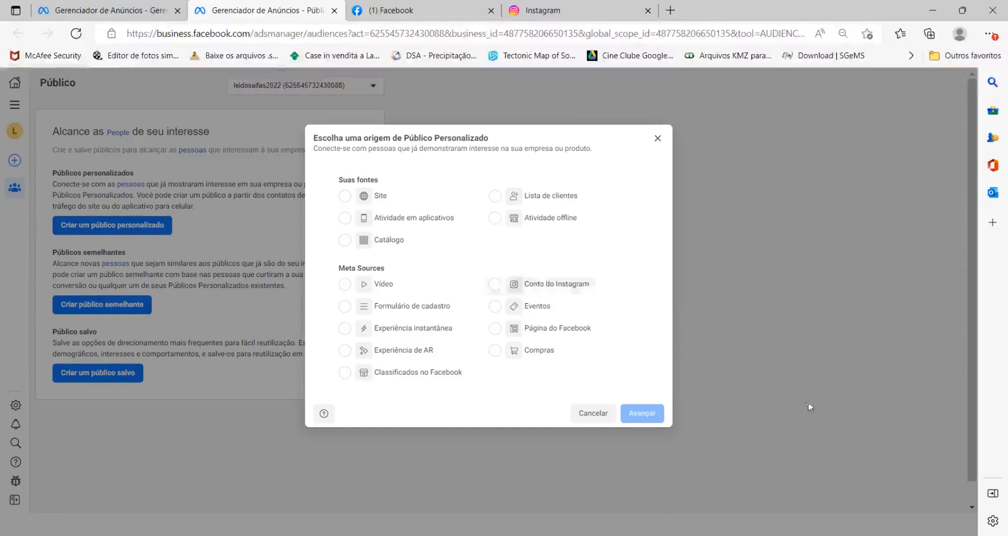
left_click(554, 286)
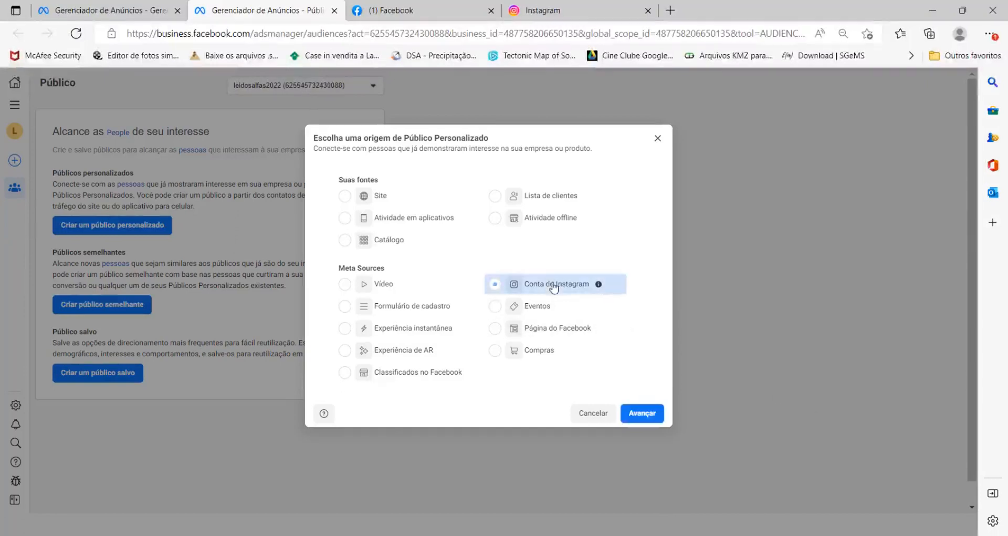
left_click(642, 413)
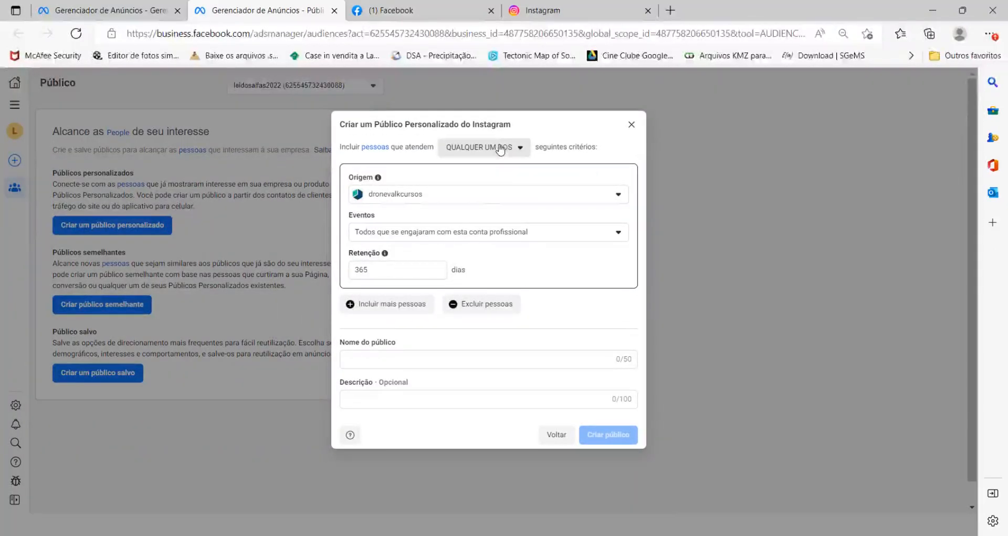
Set the custom audience's origin to leidosalfas, keeping QUALQUER UM DOS and the event Todos que se engajaram com esta conta profissional.
left_click(490, 195)
left_click(444, 274)
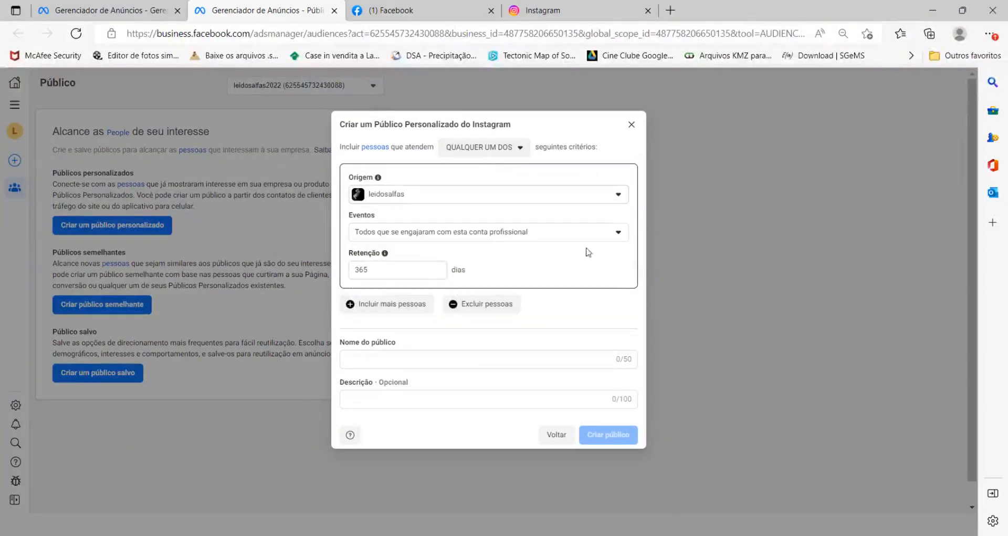
left_click(473, 150)
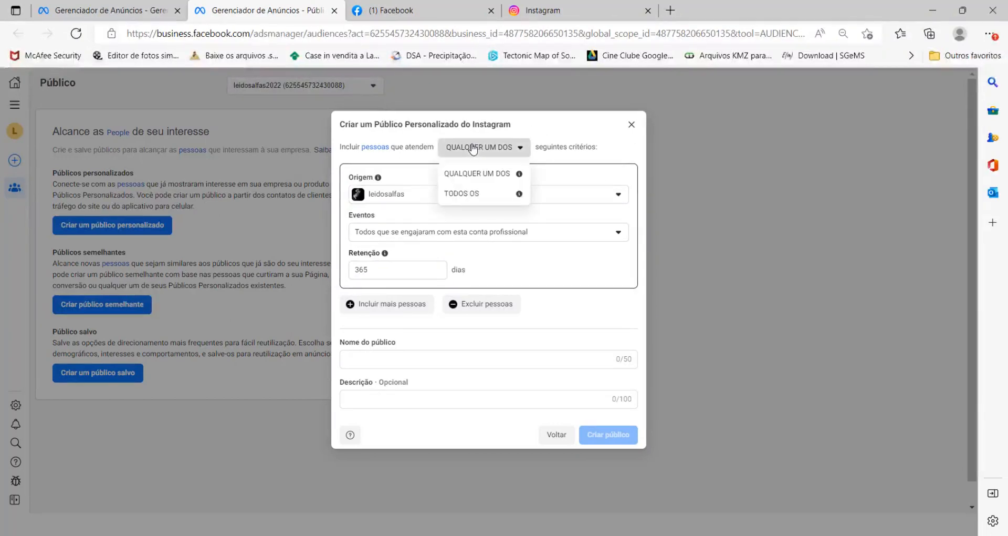
left_click(473, 149)
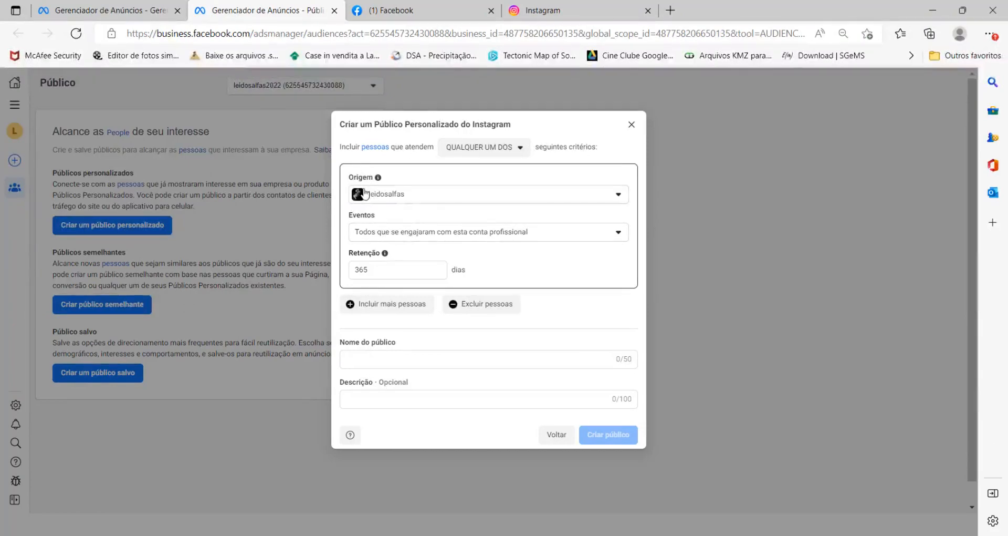
left_click(572, 234)
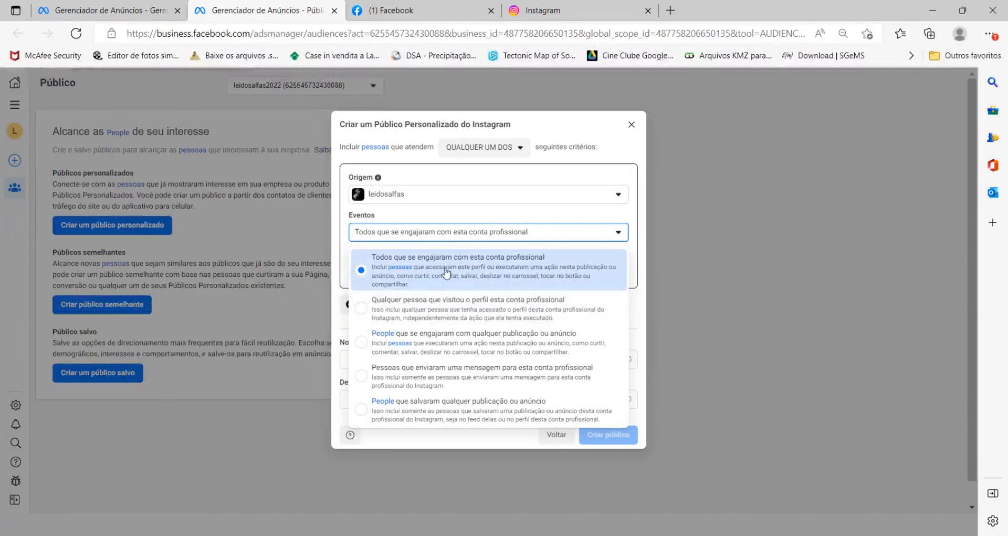
left_click(499, 272)
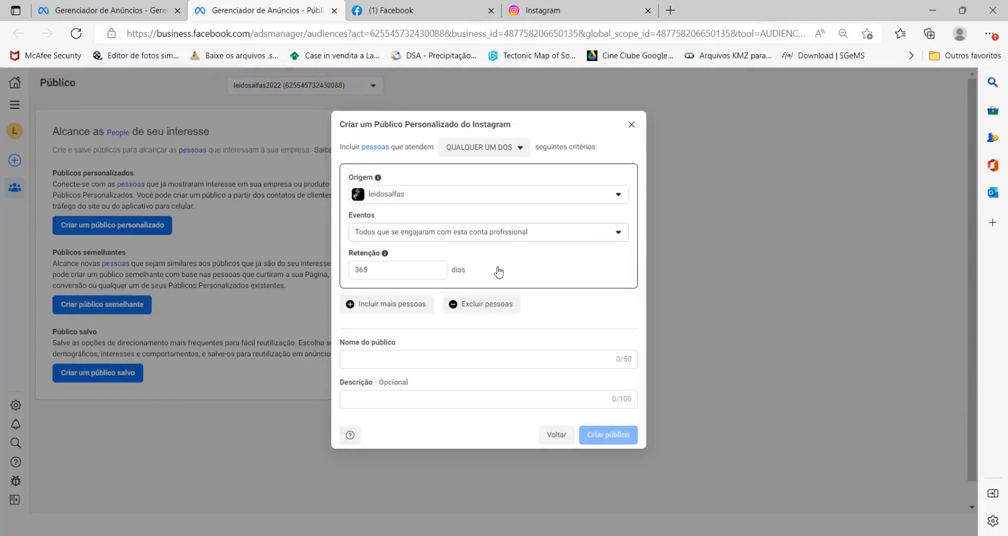
Set the audience's retention to 60 days and dismiss the desktop message notification.
double_click(398, 272)
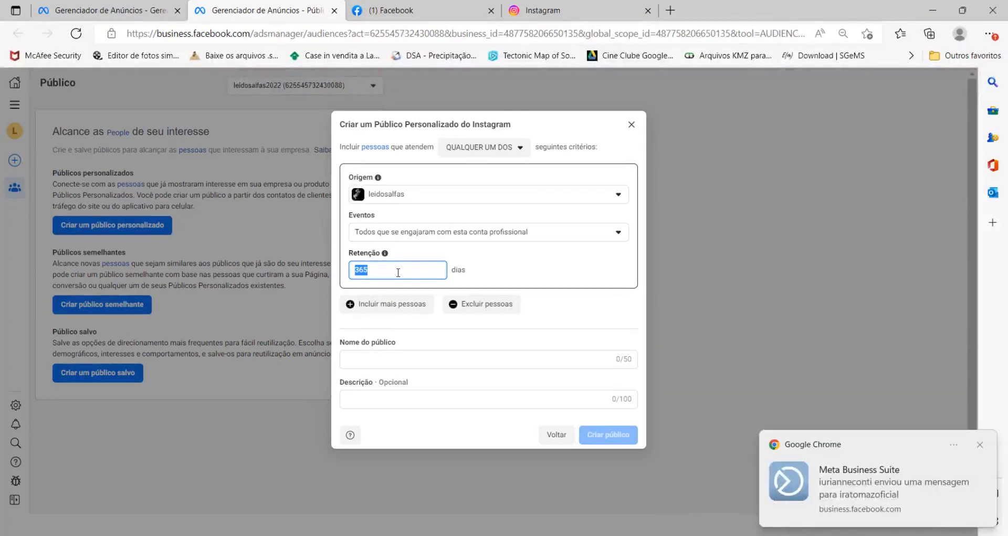
left_click(979, 446)
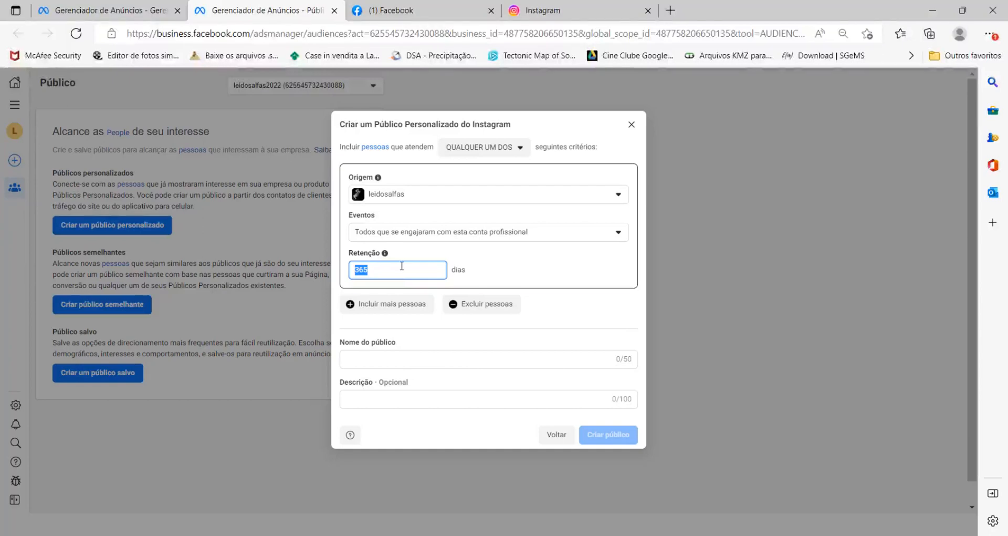
type("60")
left_click_drag(358, 254, 376, 253)
left_click(508, 261)
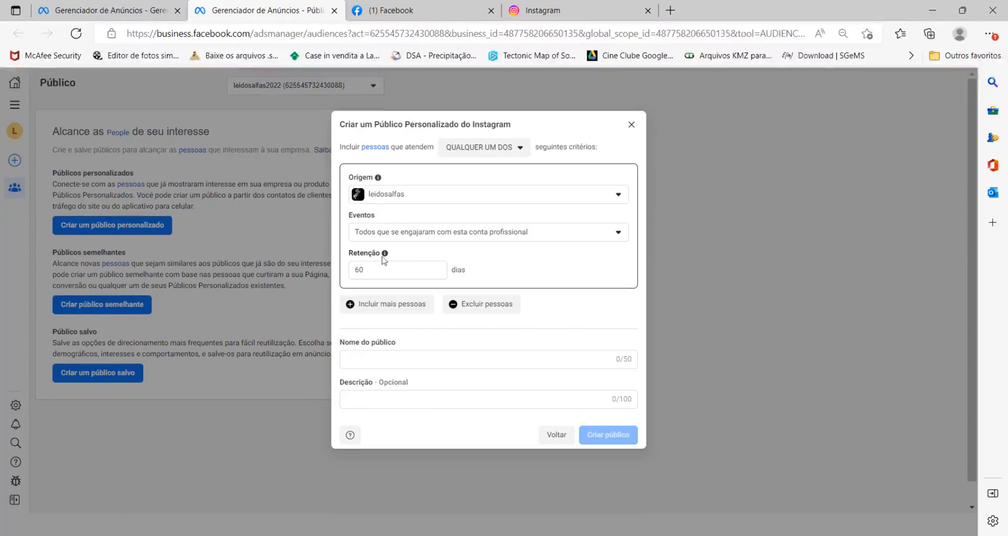
left_click_drag(366, 270, 341, 273)
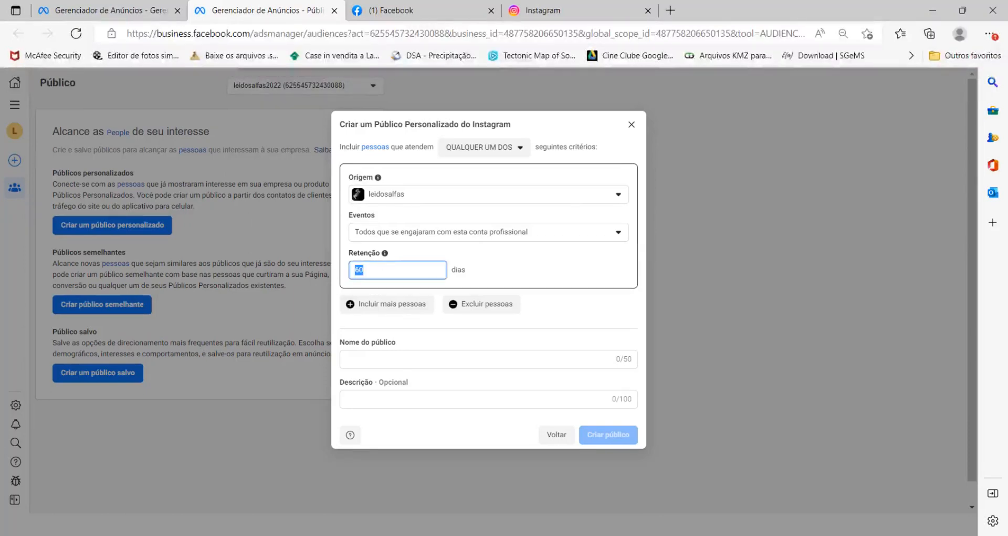
left_click(494, 268)
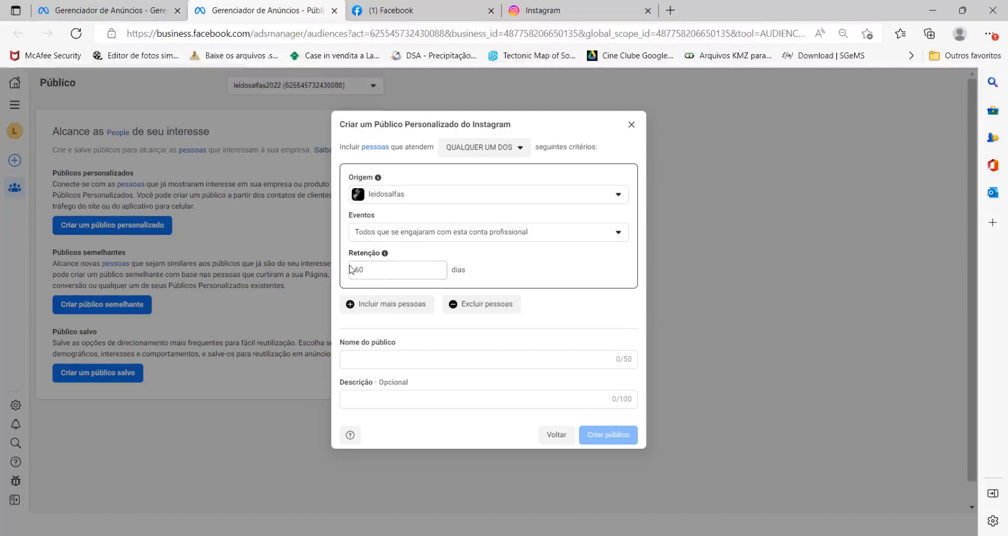
Name the audience descoberta_engajamento and create it without a description.
left_click(413, 356)
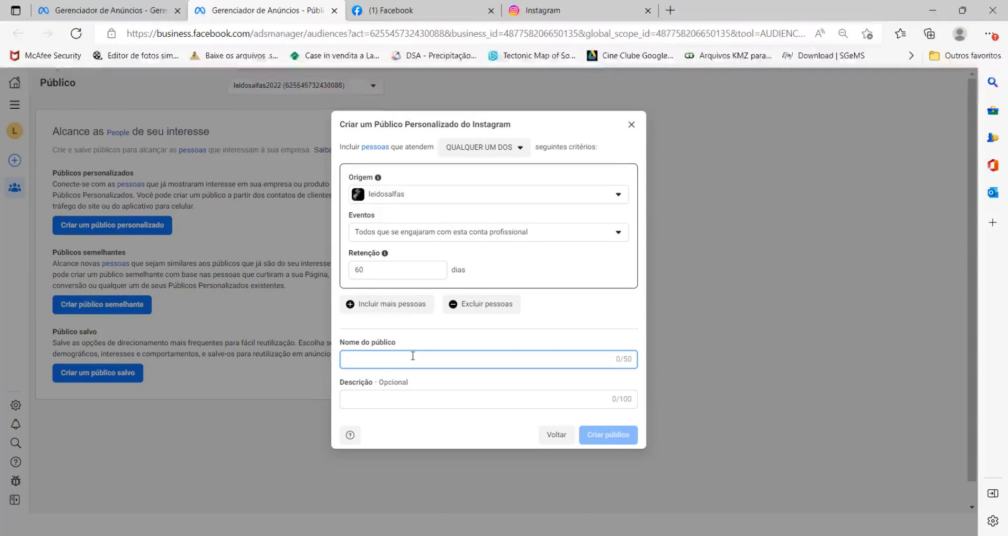
type("descoberta")
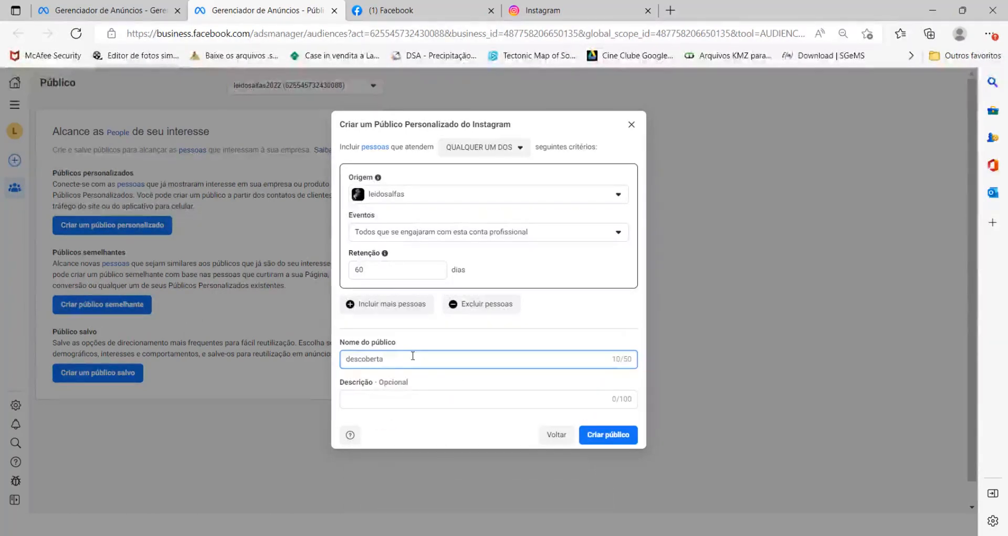
type("_ng")
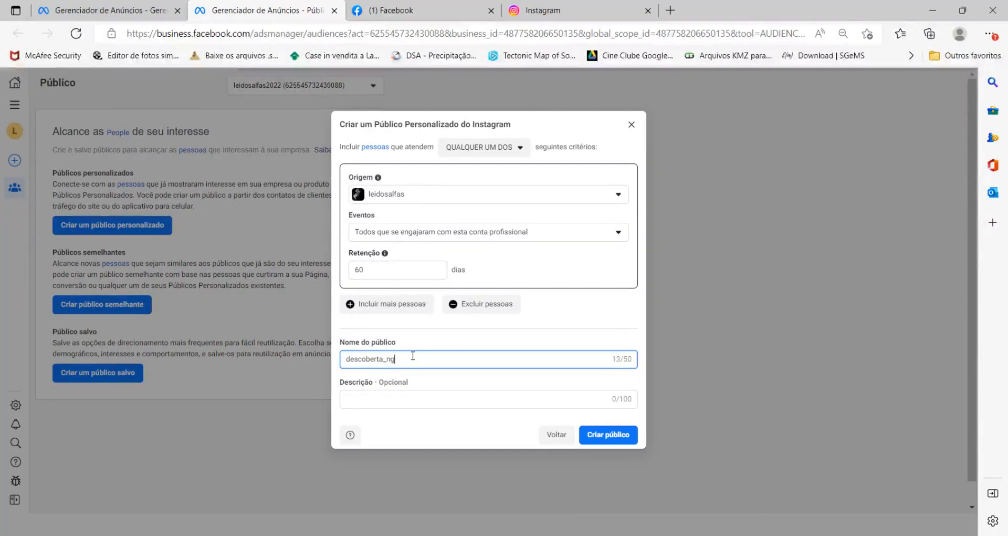
type("ajamentos")
right_click(389, 359)
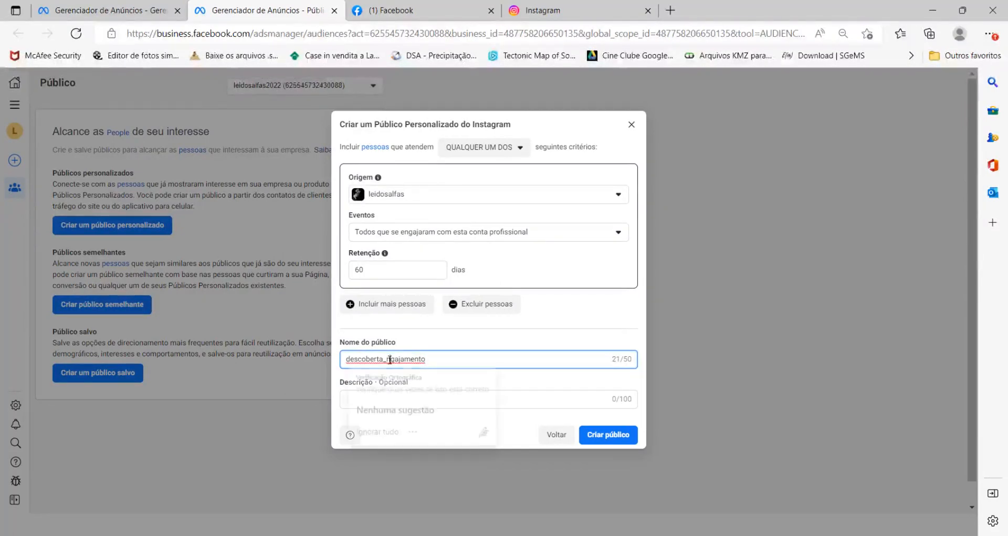
key("Escape")
type("e")
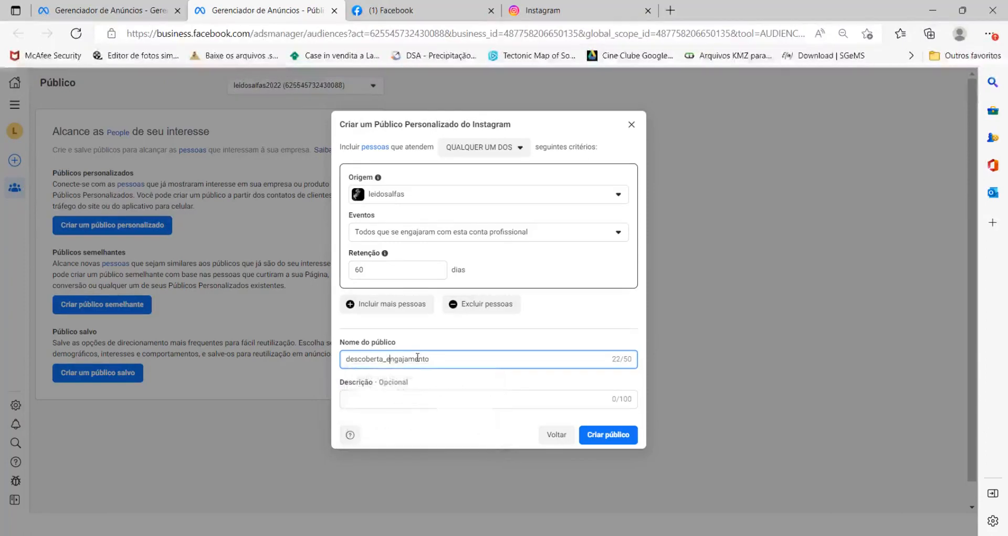
left_click(490, 344)
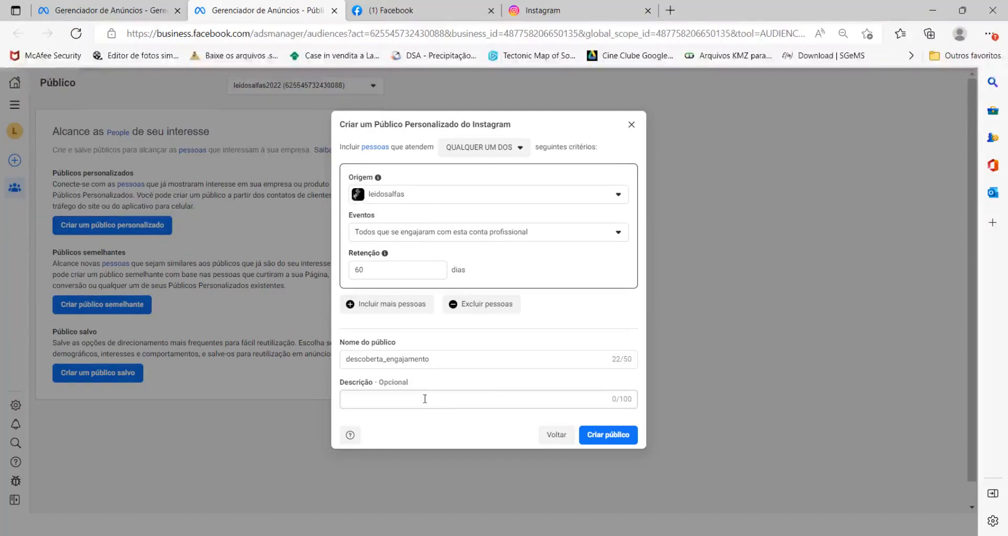
left_click(621, 439)
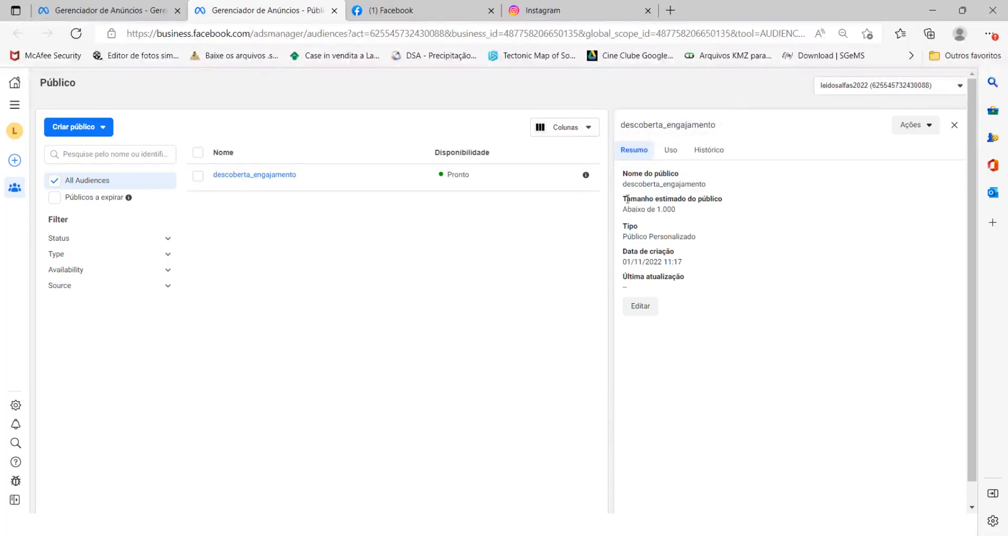
Examine the new audience's estimated size and the leidosalfas profile on Instagram, and return to the Público page in Gerenciador de Anúncios.
left_click_drag(626, 202, 704, 209)
left_click(687, 229)
left_click(535, 10)
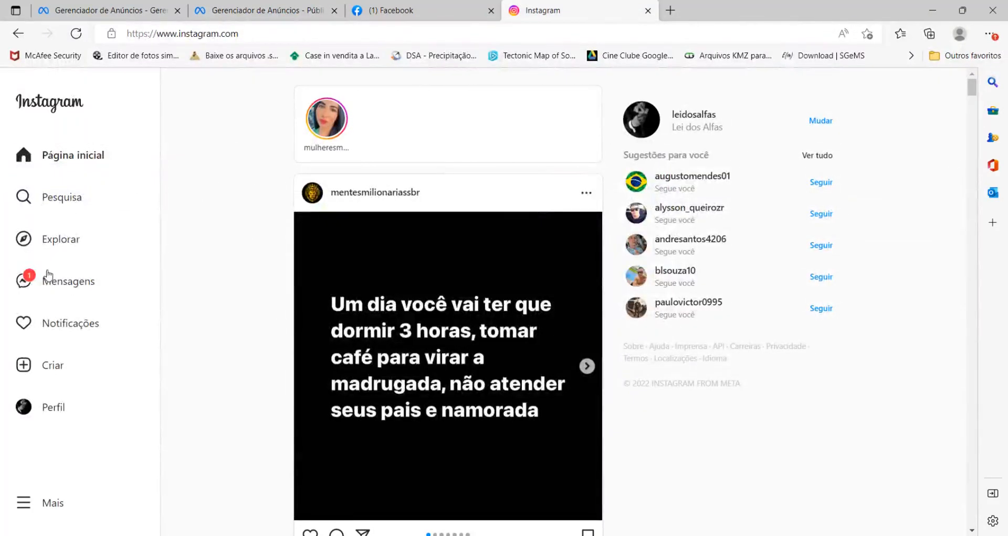
left_click(47, 408)
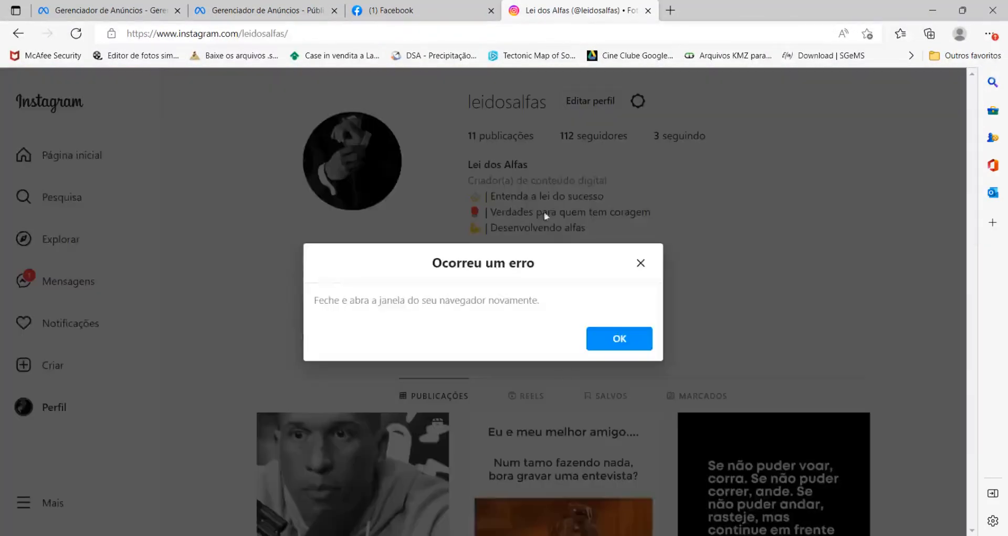
left_click(632, 349)
scroll(709, 326, "down", 5)
scroll(562, 326, "down", 8)
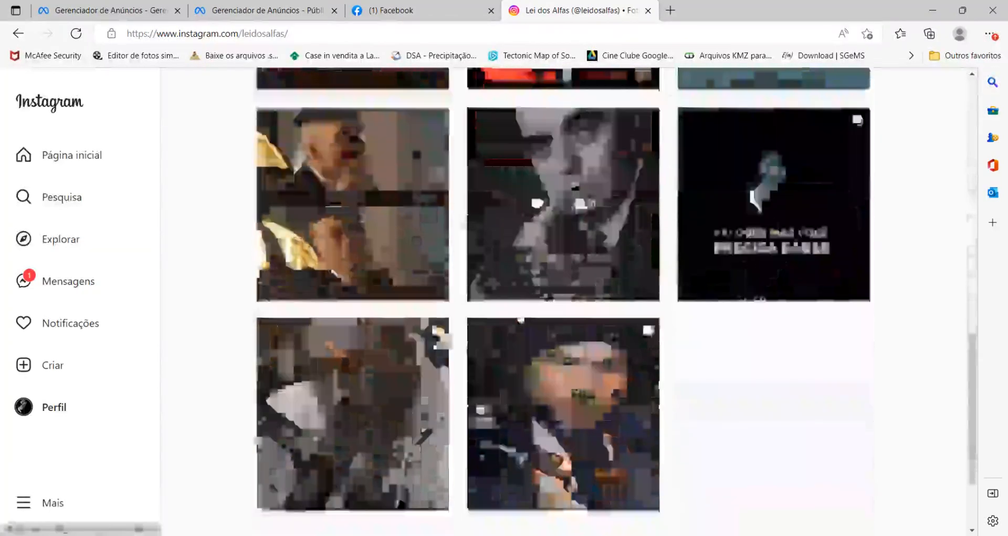
scroll(562, 326, "up", 14)
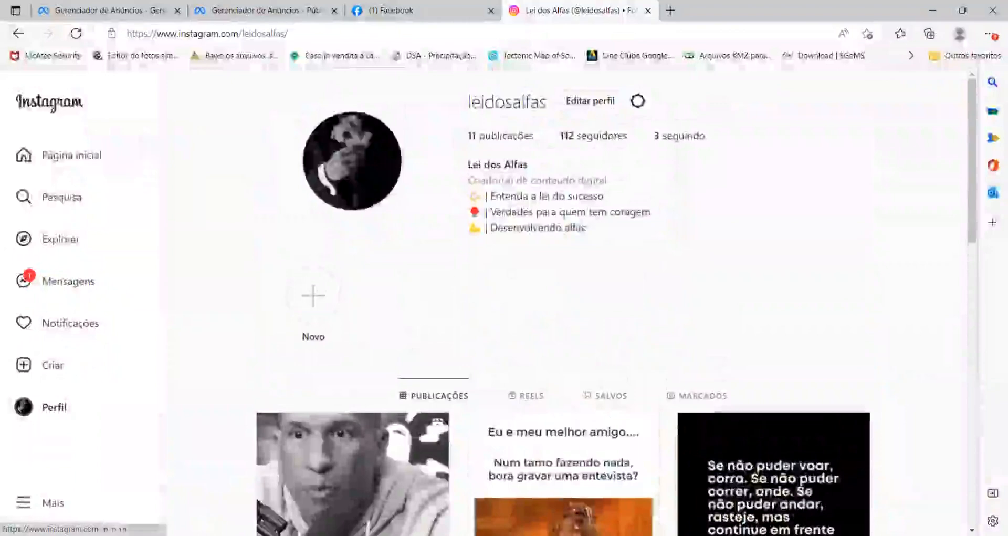
left_click(302, 8)
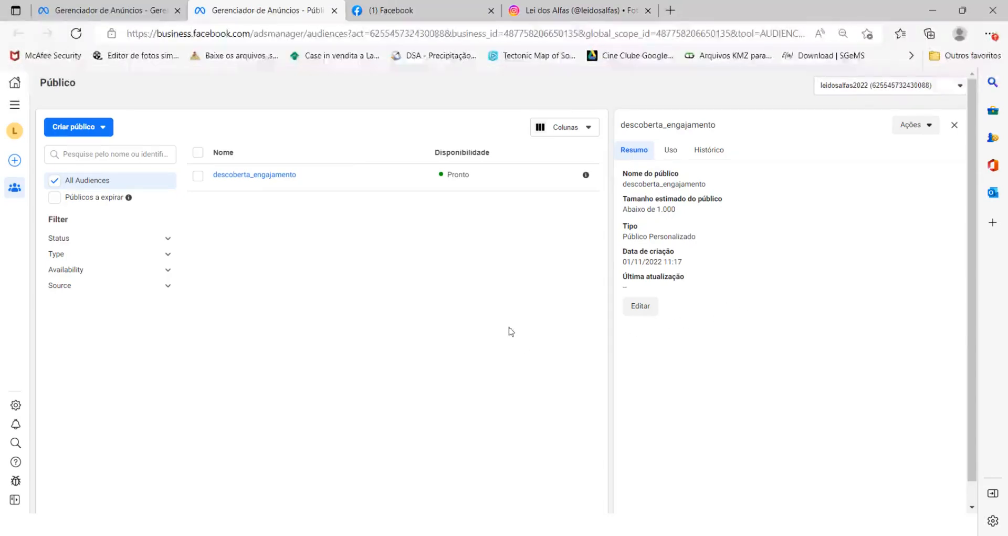
left_click(102, 132)
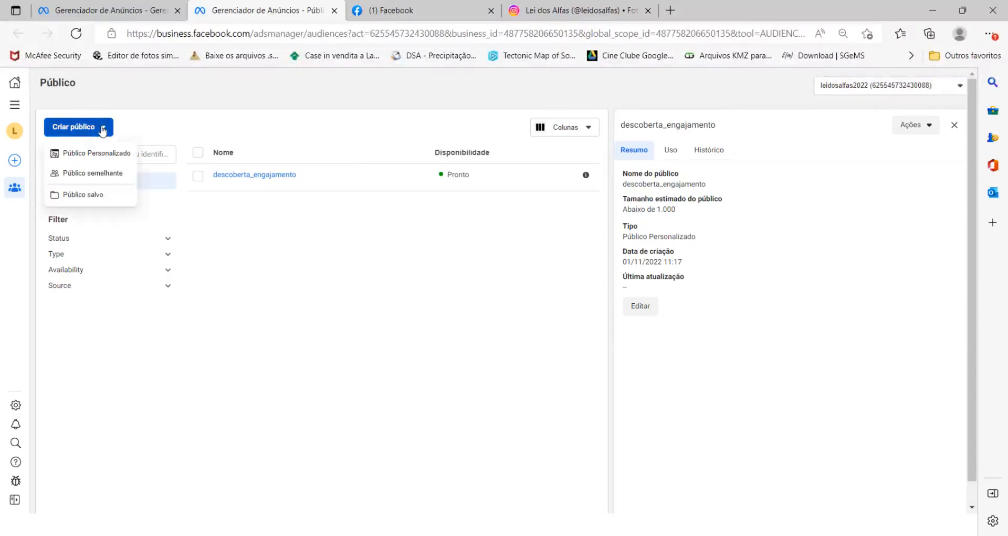
left_click(101, 178)
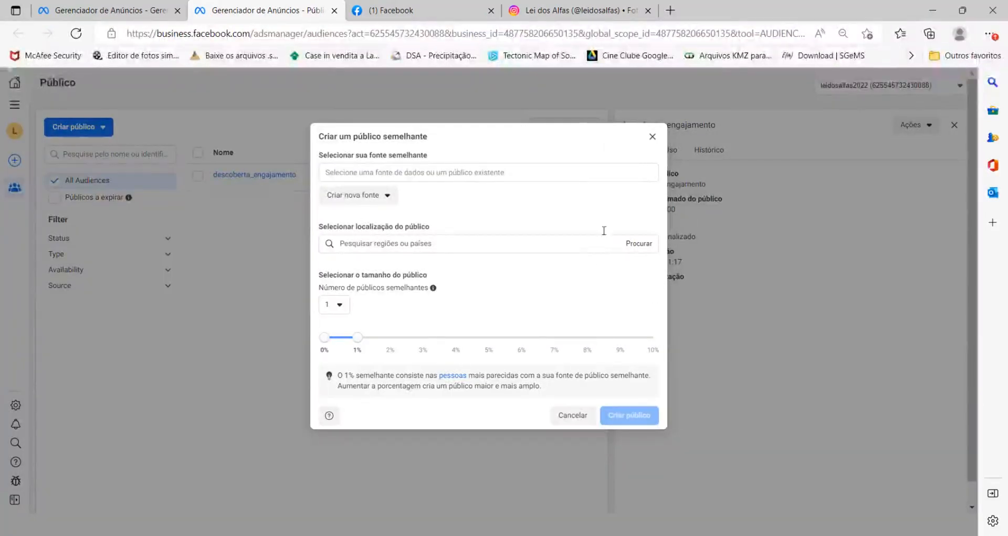
left_click(654, 140)
Start a lookalike audience that uses the page A Lei dos Alfas from Outras fontes as its source.
left_click(99, 126)
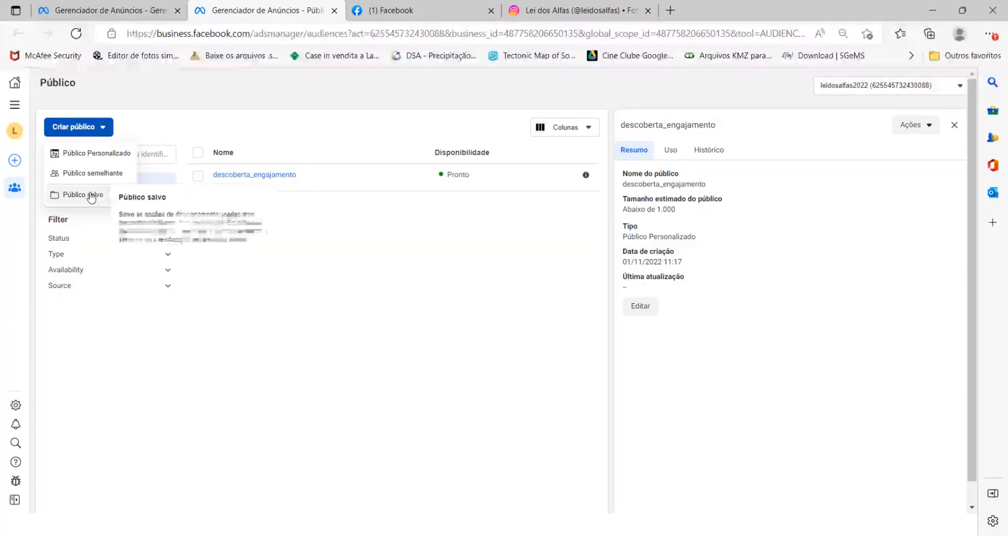
left_click(94, 176)
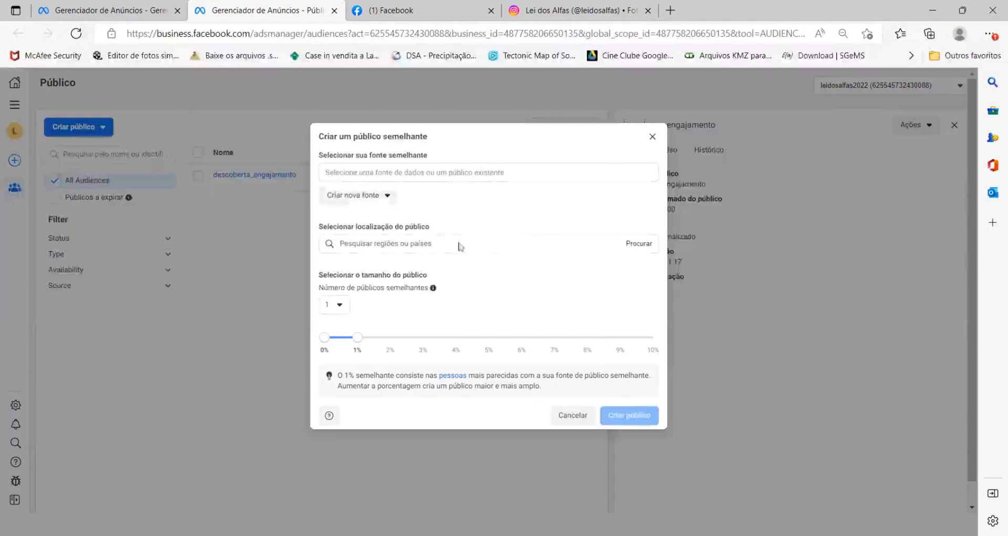
left_click(426, 177)
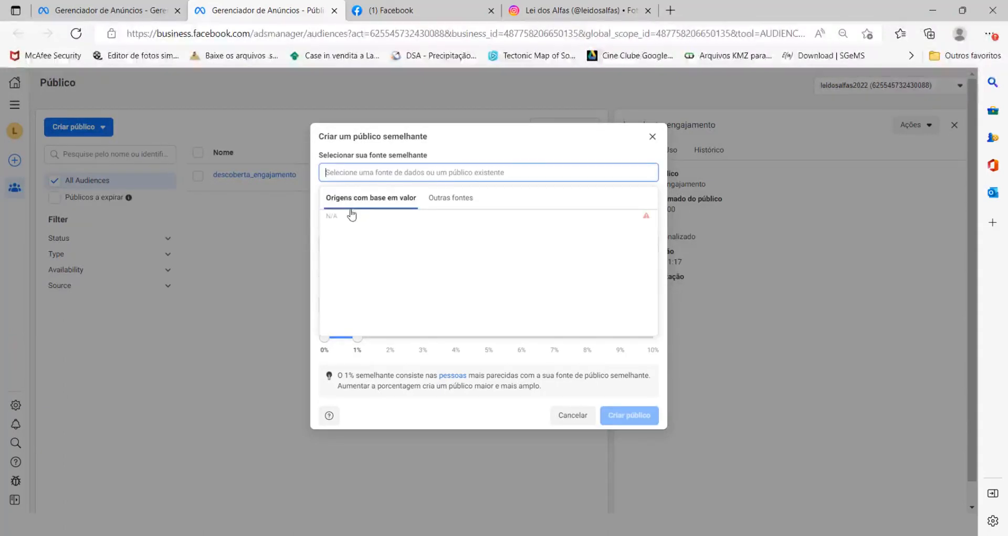
left_click(453, 205)
left_click(373, 199)
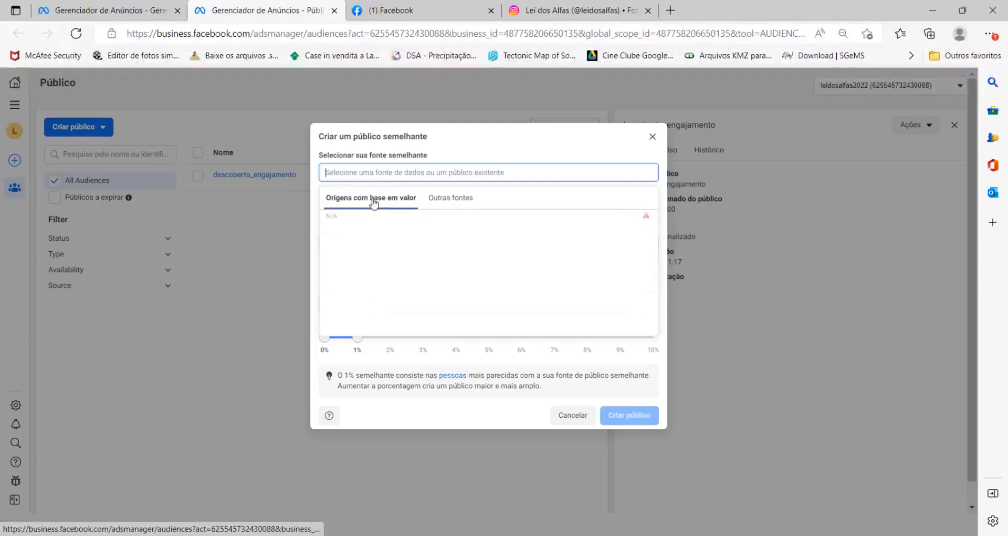
left_click(429, 200)
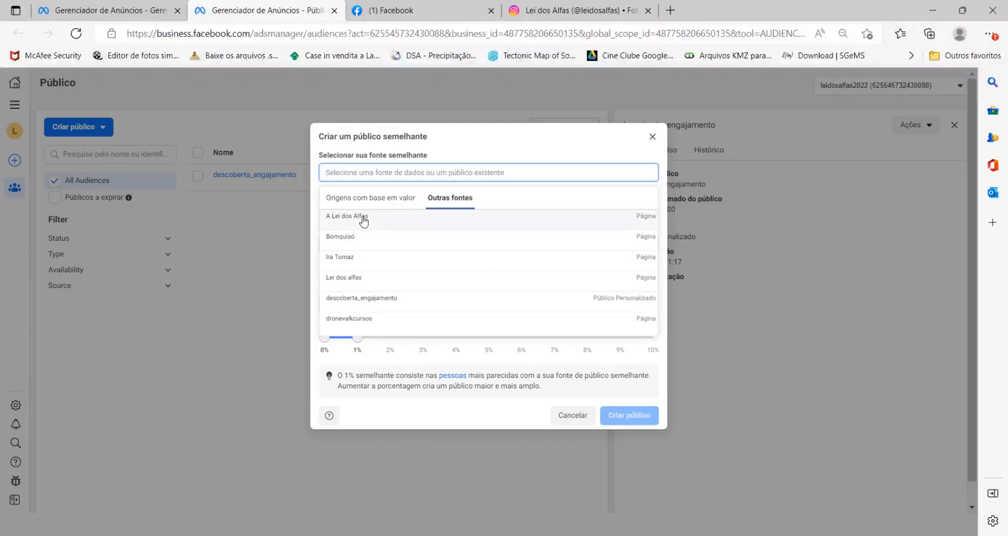
left_click(364, 221)
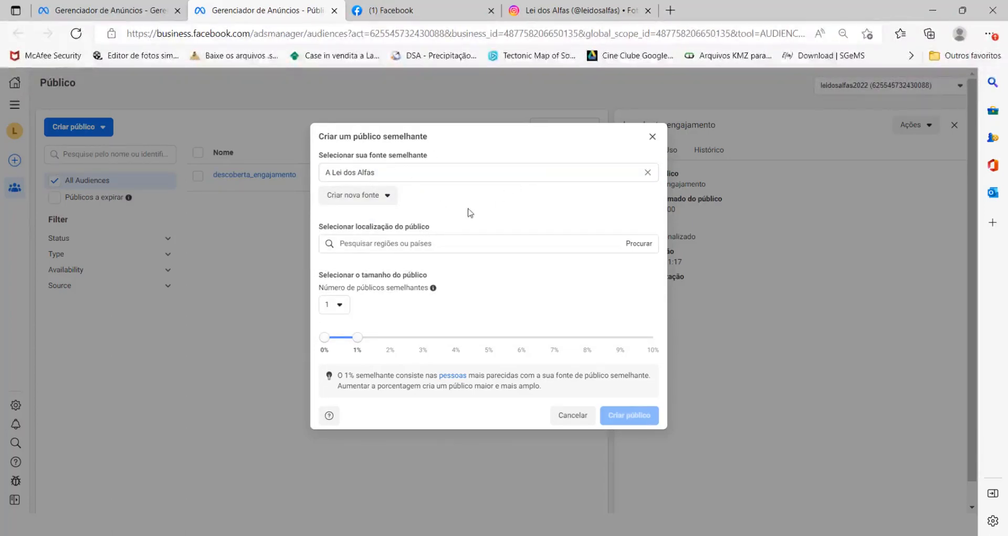
Set the lookalike audience's location to Brasil and try to create the audience at 1% size.
left_click(399, 242)
type("l")
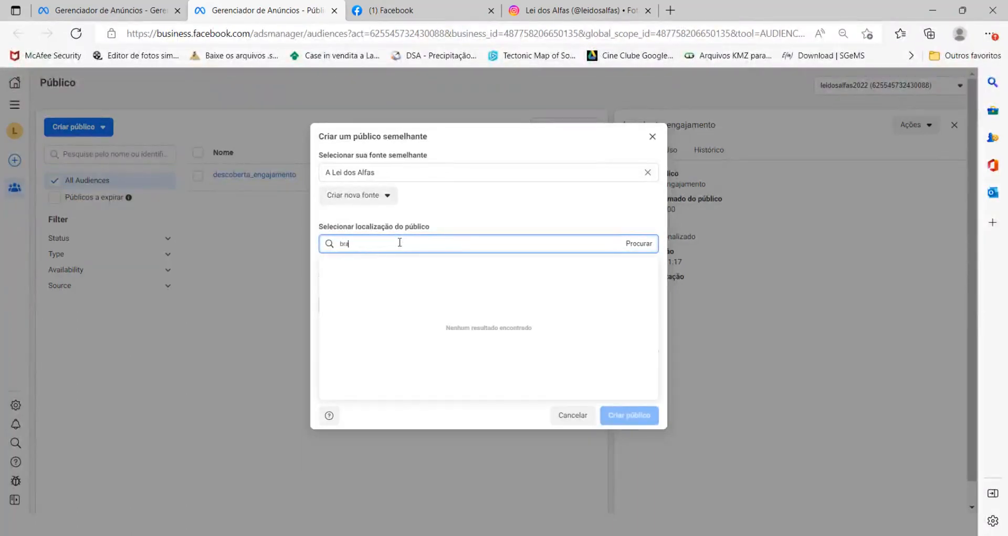
type("rasil")
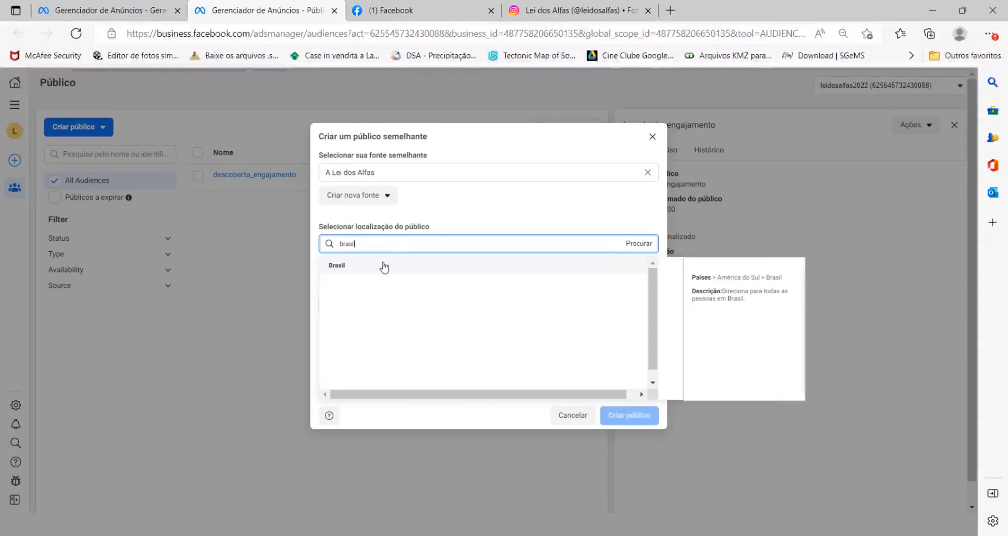
left_click(380, 264)
left_click(579, 198)
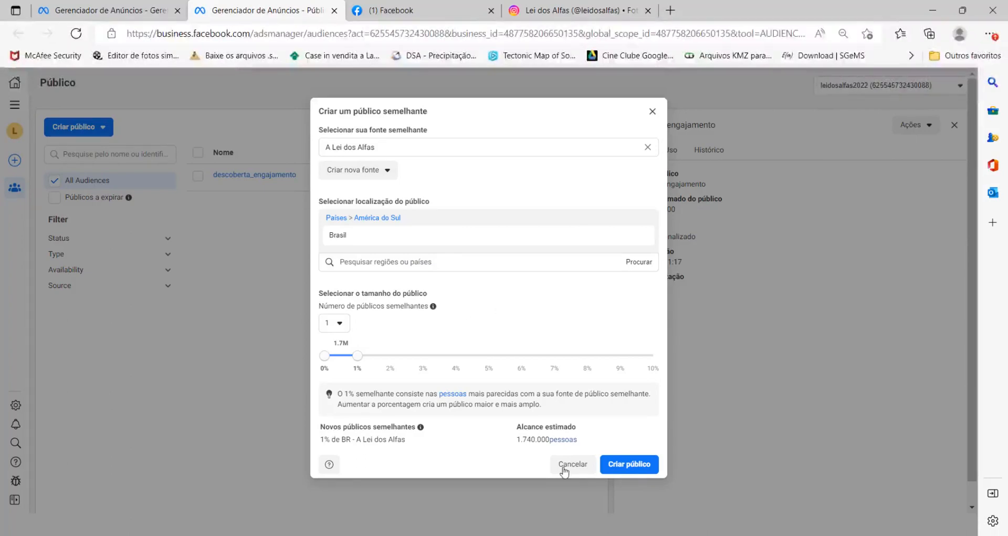
left_click_drag(517, 438, 543, 444)
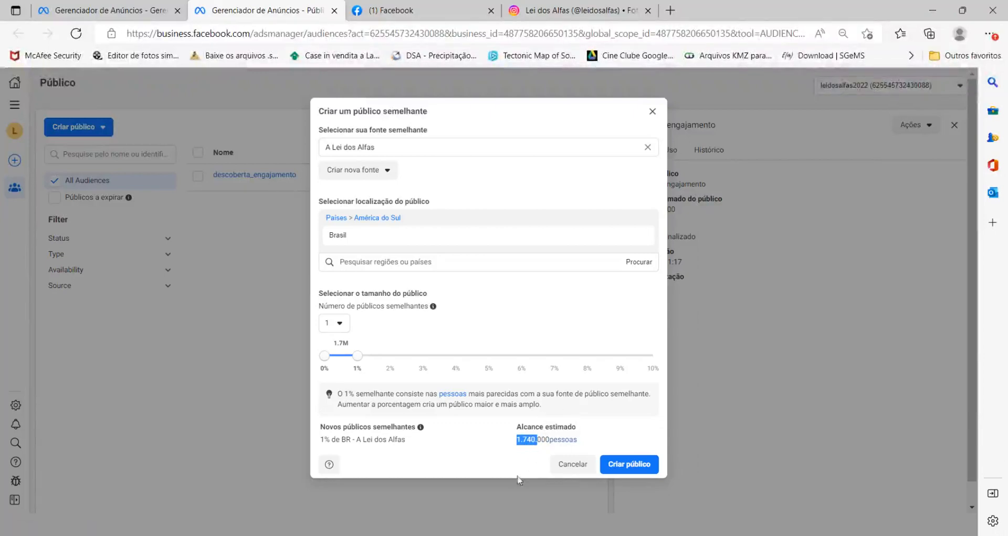
left_click(646, 466)
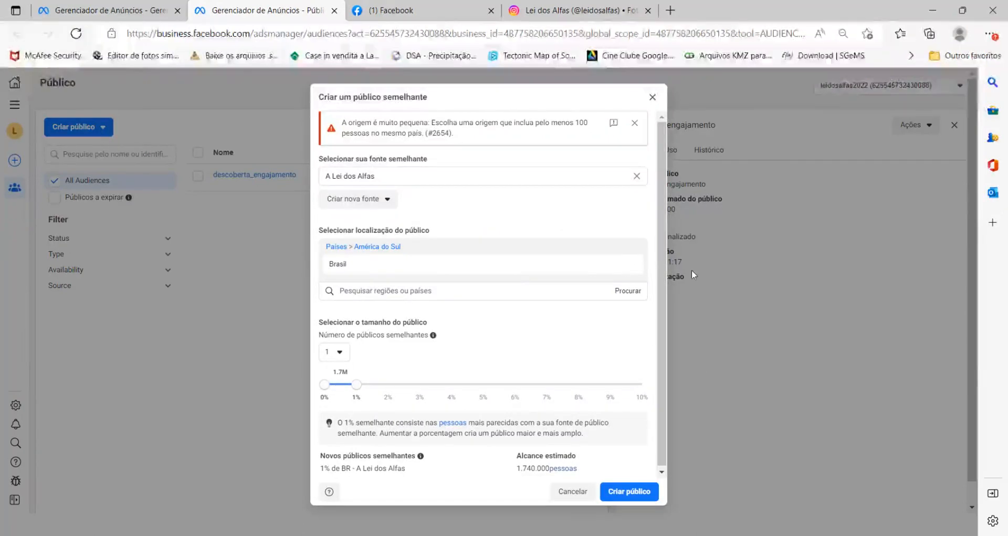
Read the error about the lookalike source and close the lookalike audience form without creating the audience.
left_click_drag(342, 122, 422, 134)
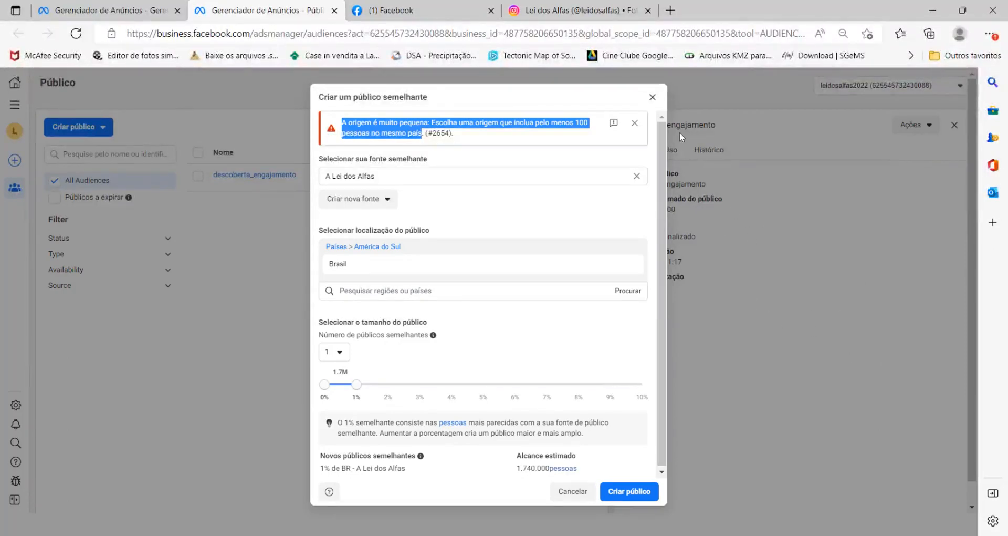
left_click(448, 126)
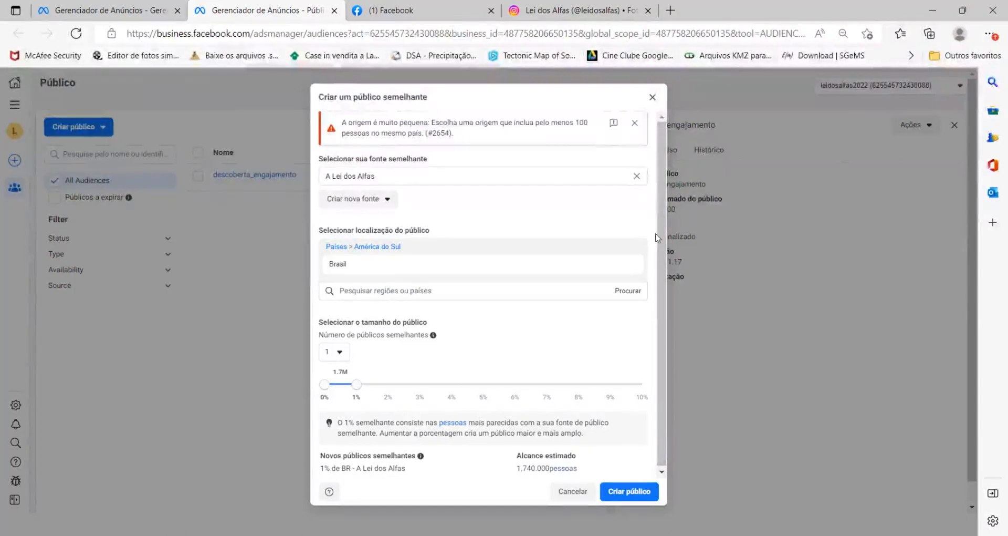
left_click(654, 101)
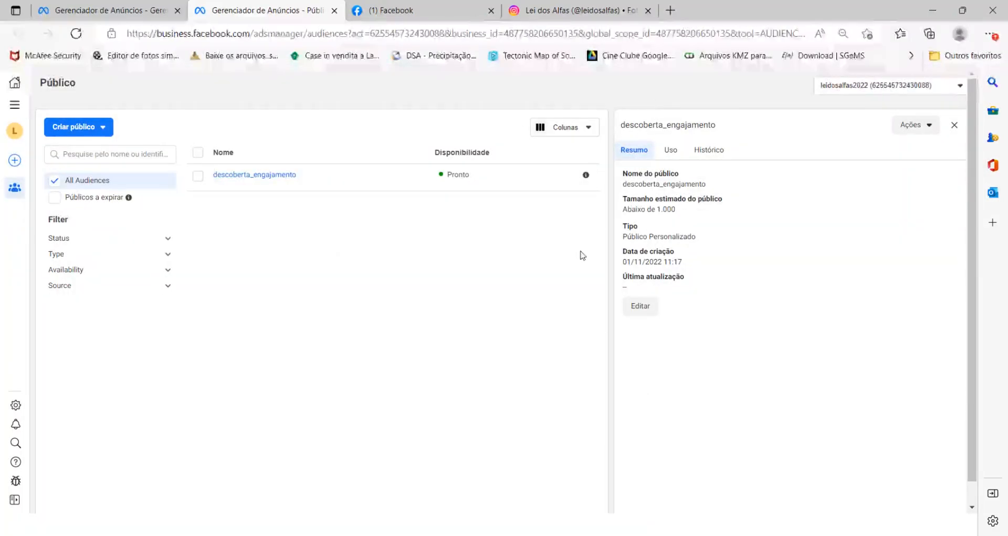
Switch the Campanhas page to the last ad account listed and open that account's Públicos page.
left_click(136, 7)
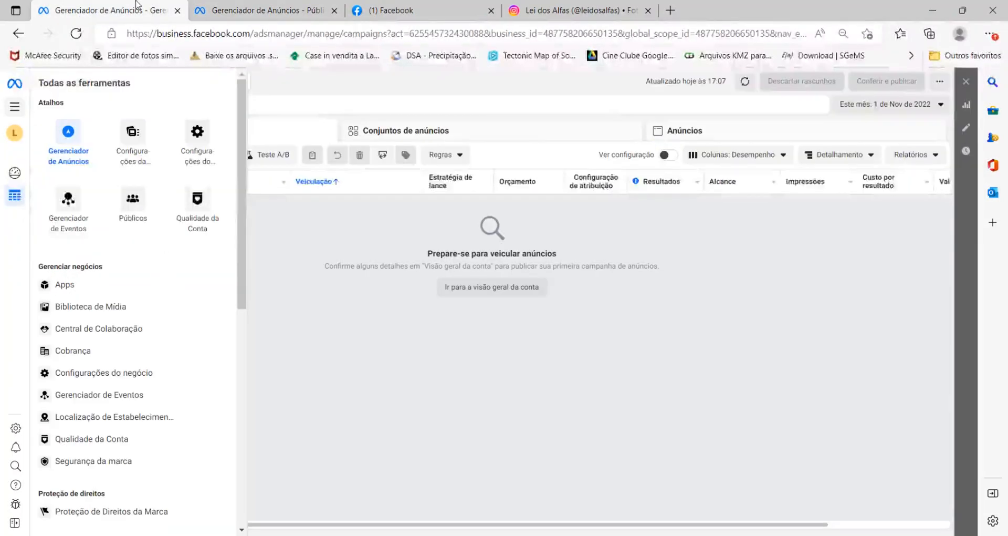
left_click(329, 83)
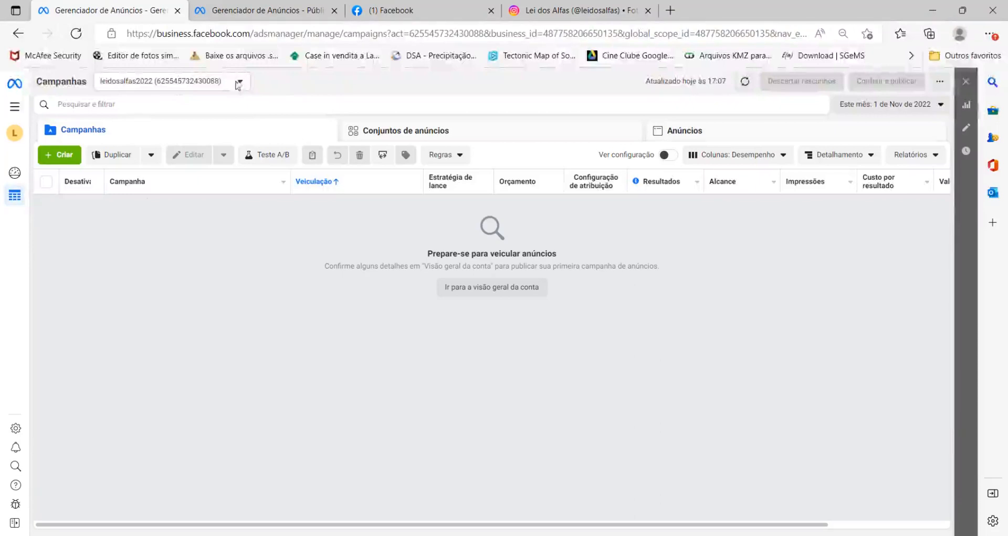
left_click(239, 82)
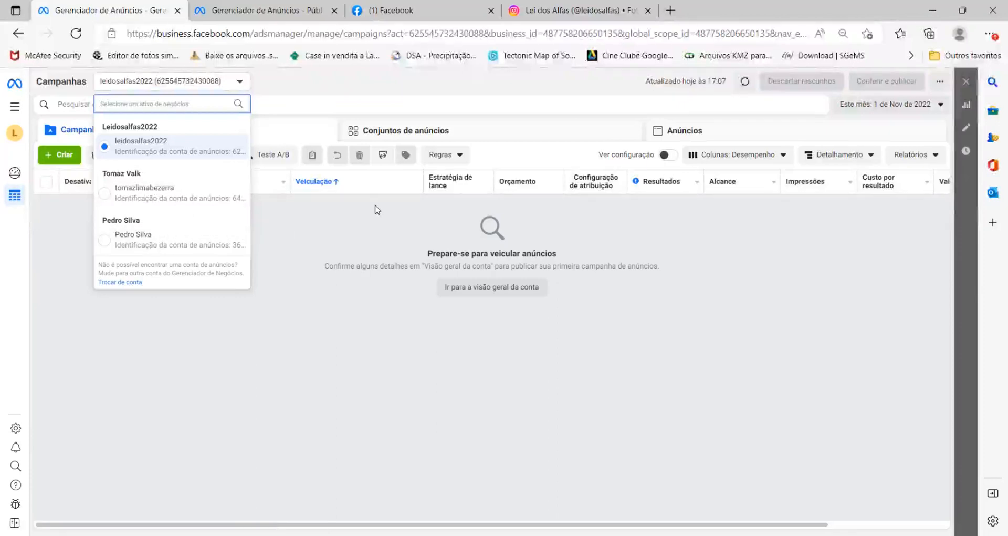
left_click(126, 234)
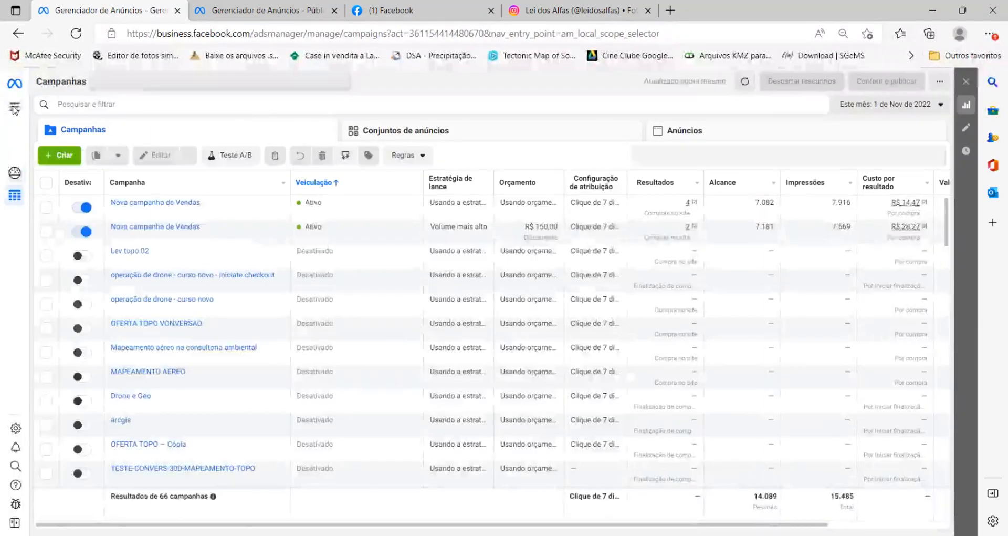
left_click(14, 110)
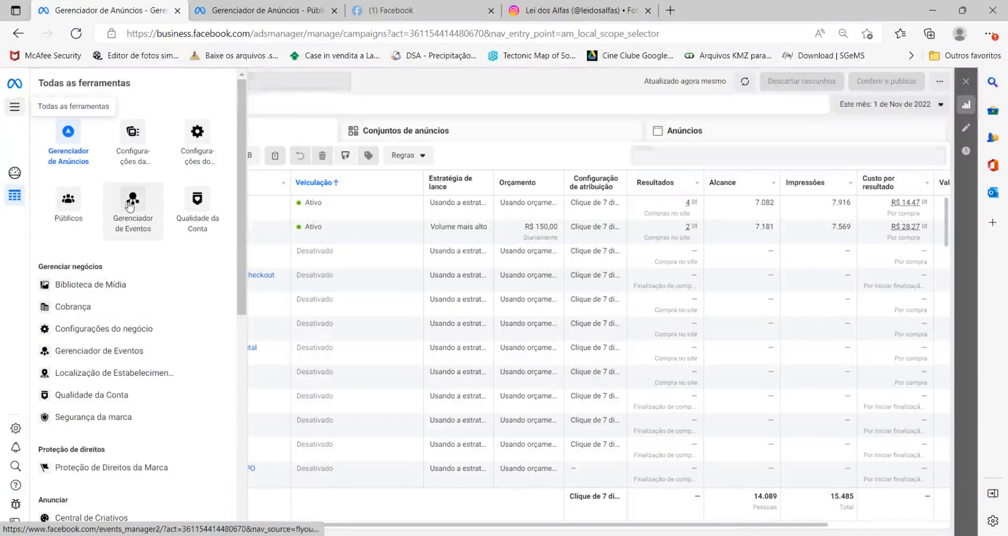
left_click(68, 211)
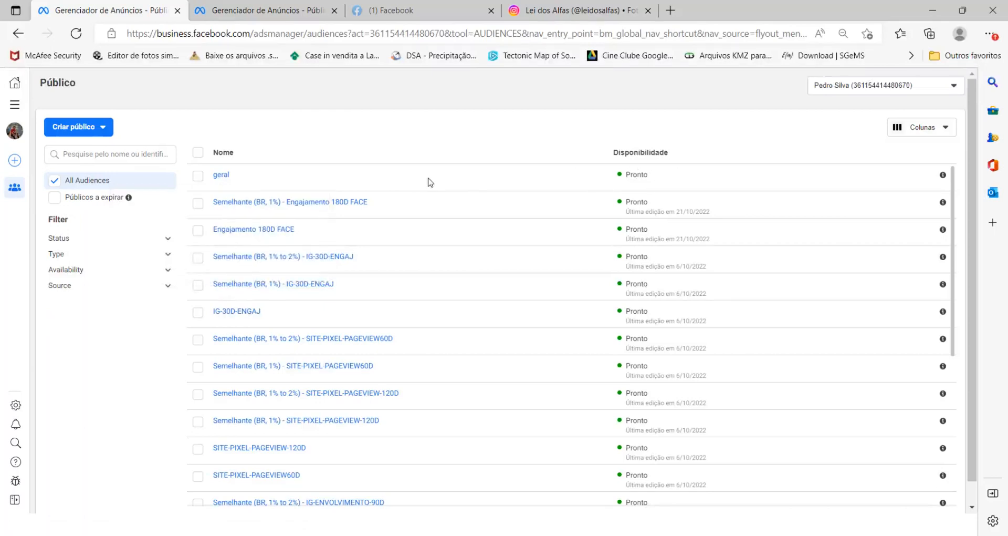
Examine the targeting details of the geral audience and sort the audience list by Nome in descending order.
mouse_move(225, 179)
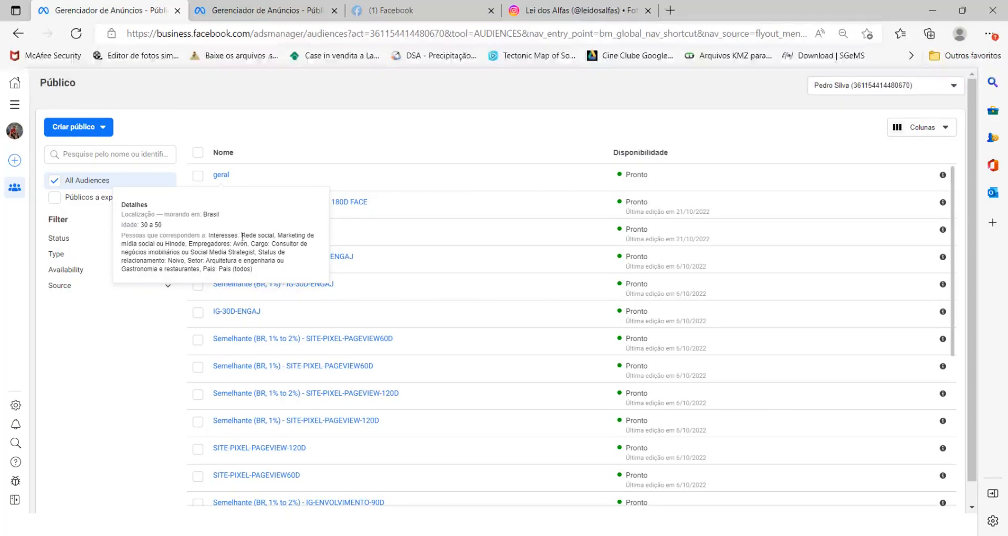
left_click_drag(240, 235, 276, 260)
left_click(385, 153)
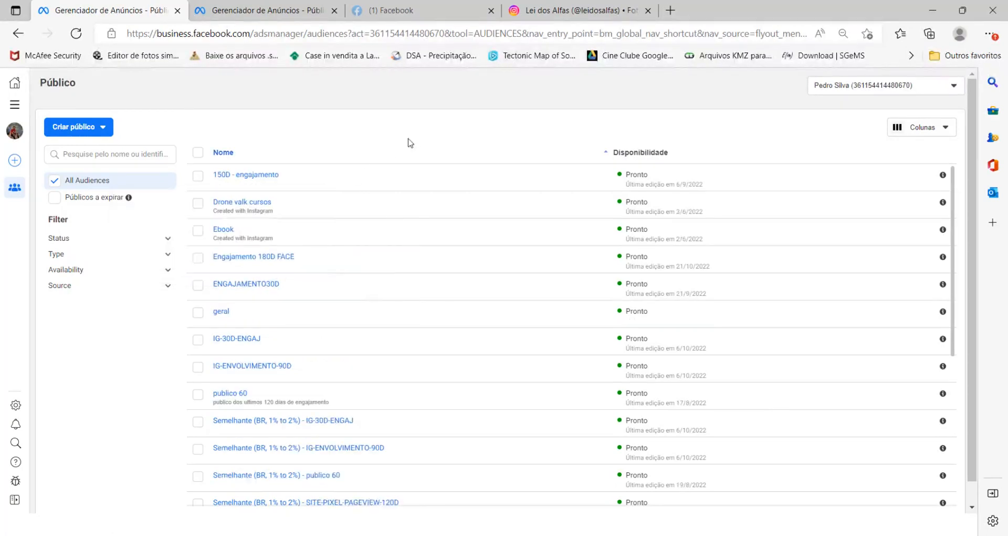
left_click(277, 156)
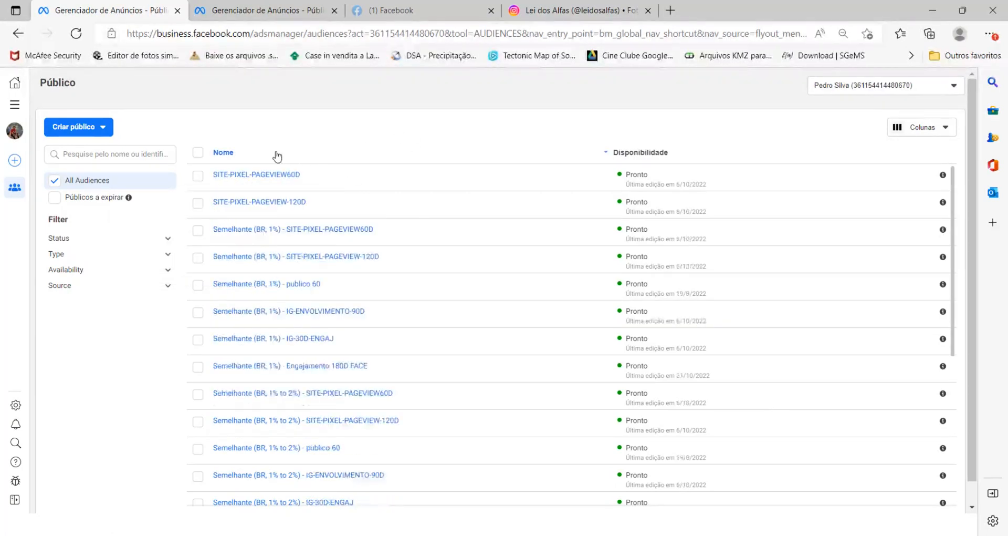
Examine the SITE-PIXEL, Semelhante and engagement audiences across the list, checking the size, type and source of several.
scroll(461, 241, "down", 5)
scroll(461, 242, "down", 2)
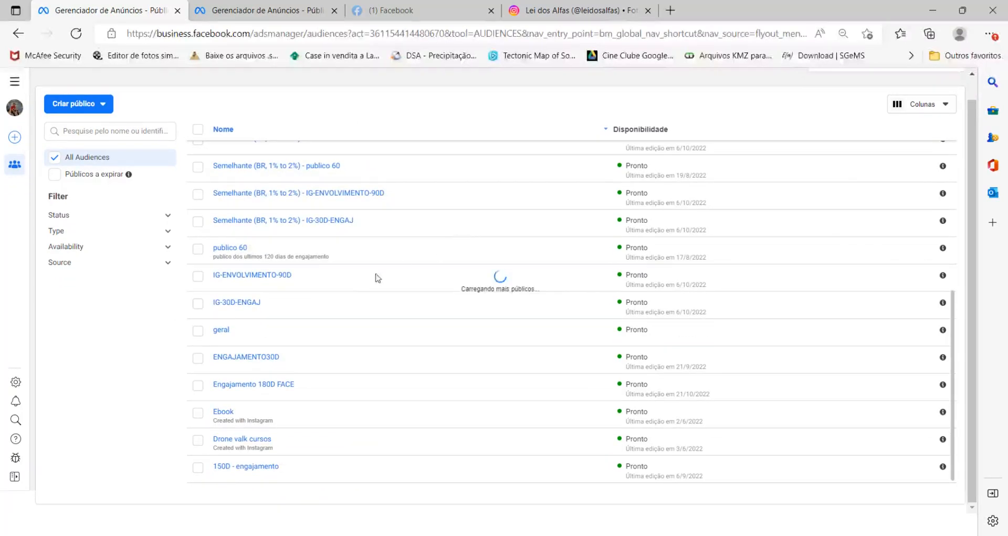
scroll(262, 466, "up", 6)
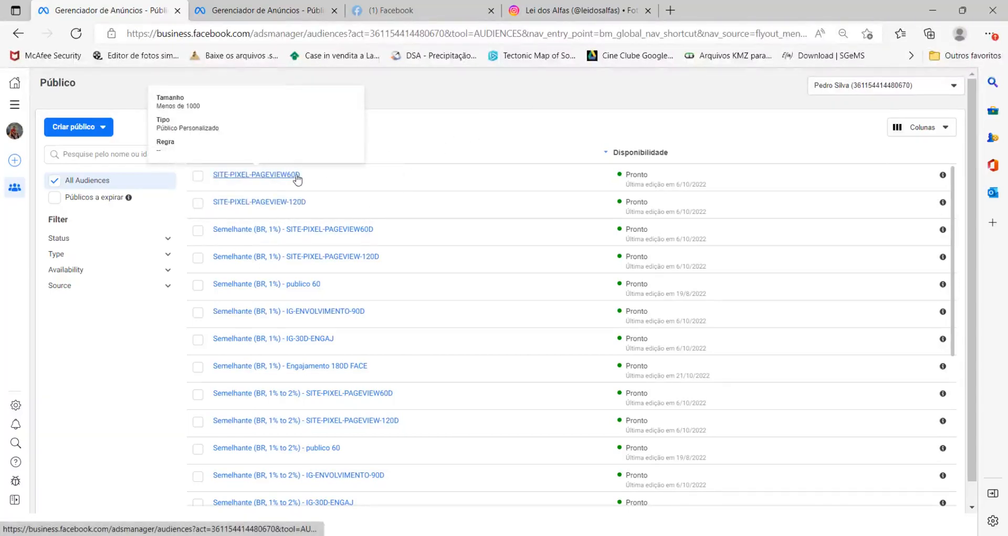
mouse_move(297, 210)
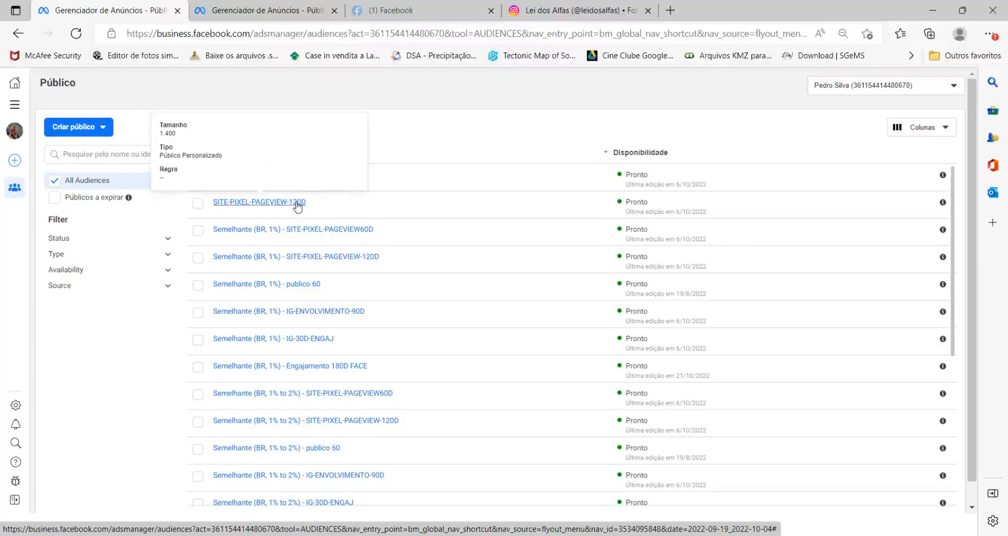
mouse_move(305, 231)
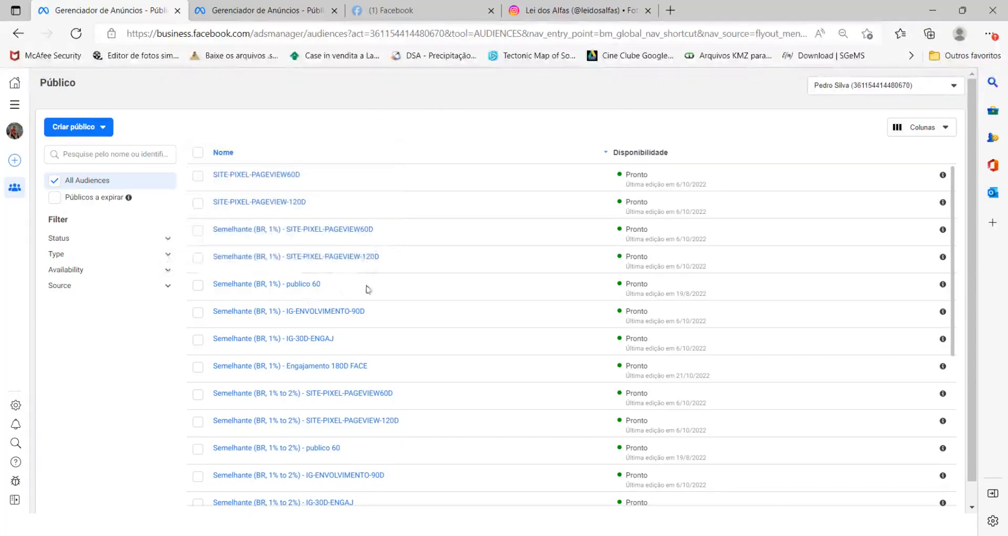
mouse_move(307, 289)
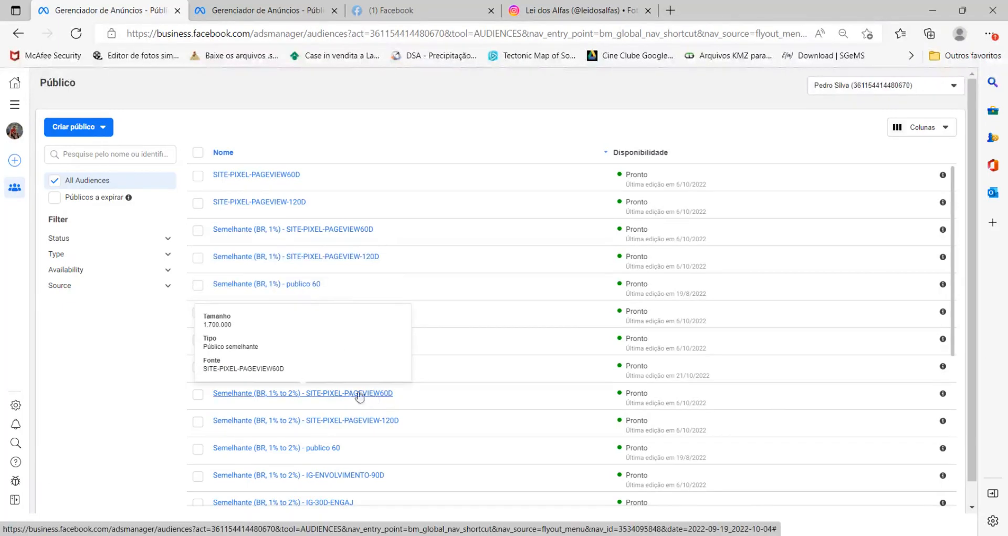
scroll(350, 462, "down", 5)
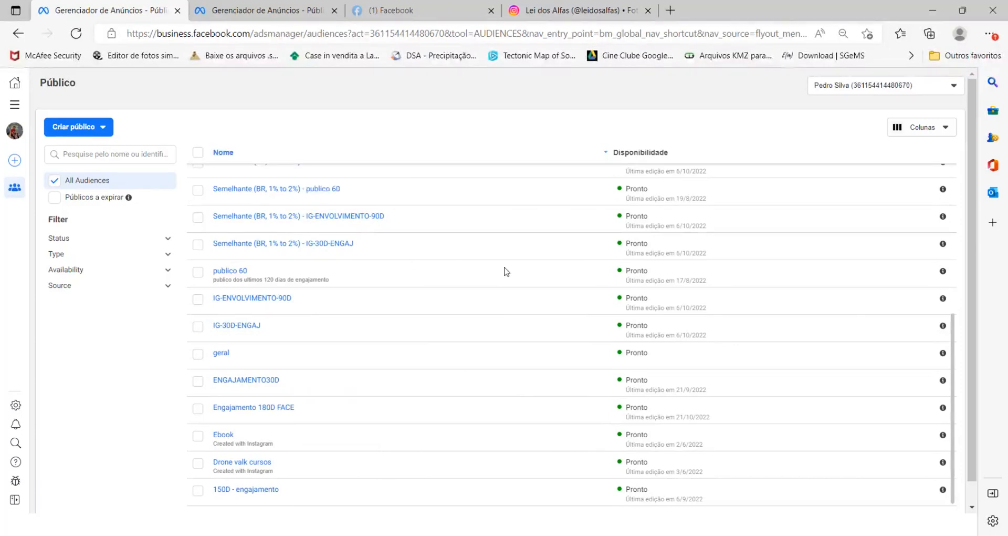
scroll(462, 310, "up", 5)
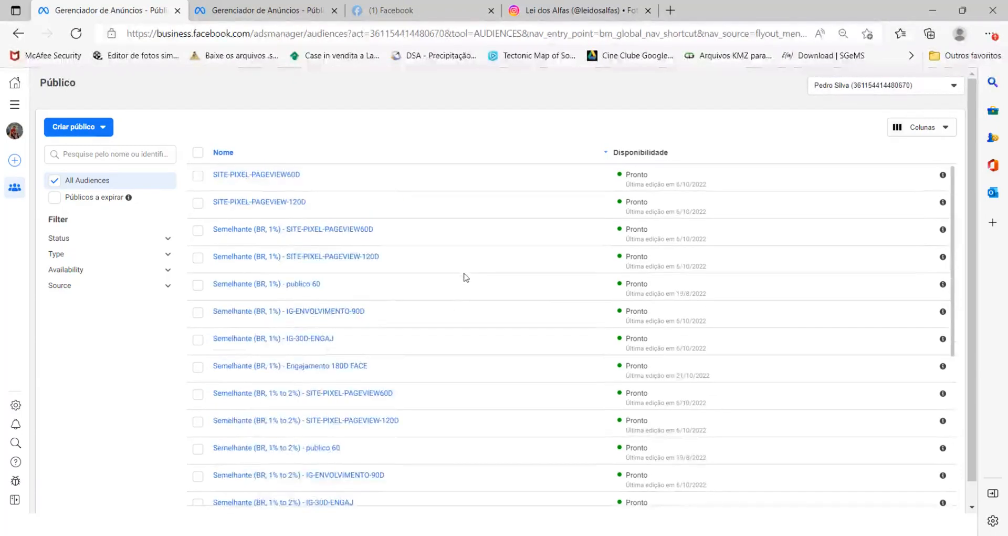
scroll(461, 272, "down", 5)
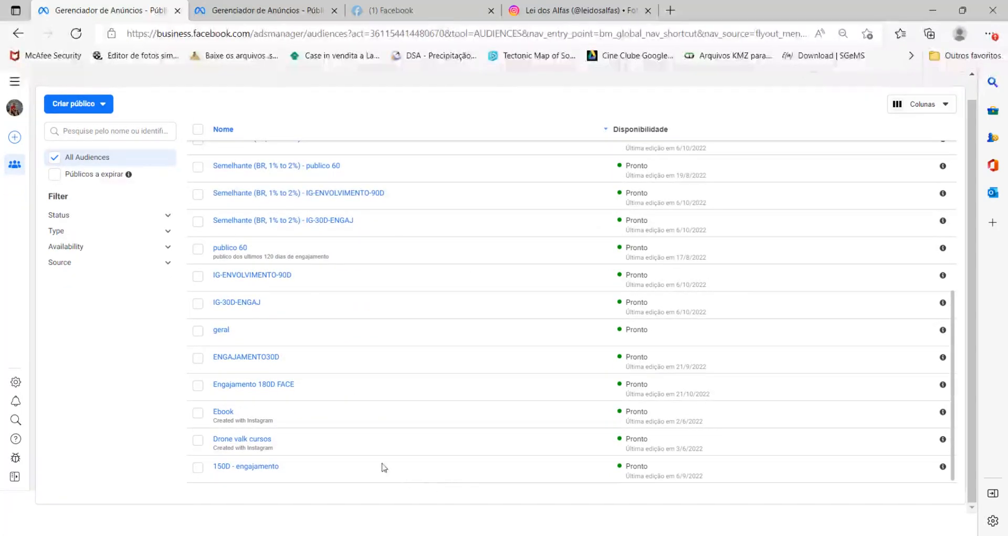
scroll(408, 173, "up", 5)
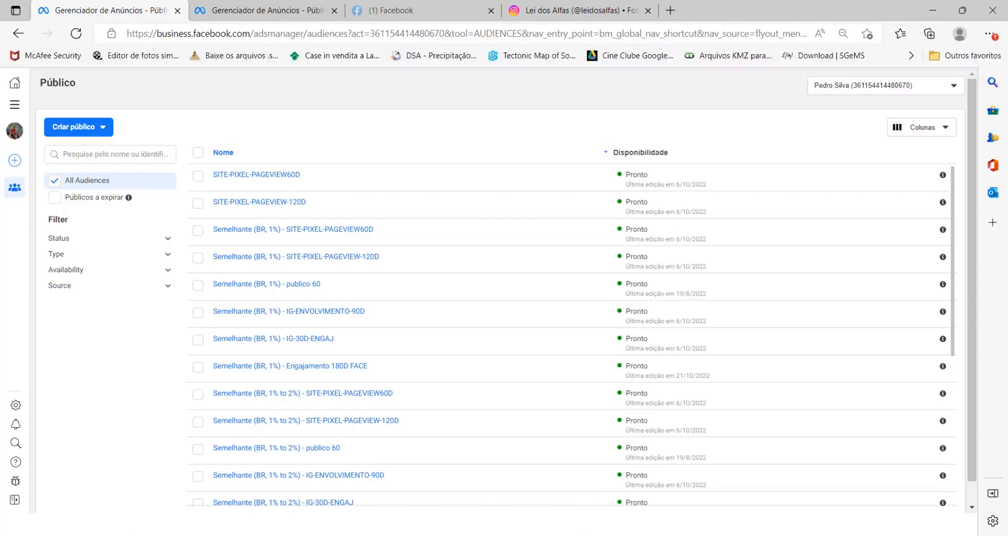
Switch to Bloco de notas, review the lesson topics from CRIAÇÃO DE PÚBLICOS to NÍVEL DE CONJUNTO, and return to the Público page.
key("alt+Tab")
left_click(253, 181)
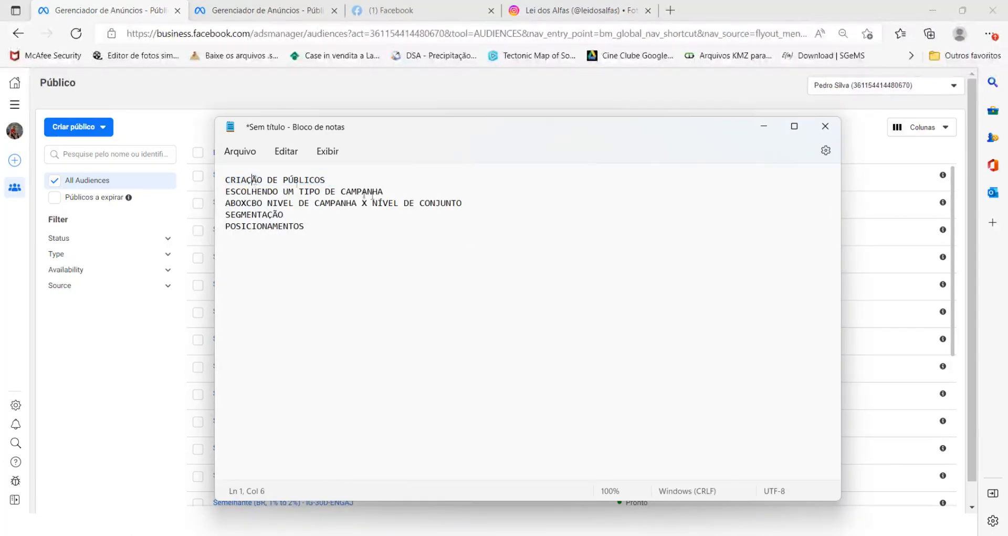
left_click_drag(371, 180, 220, 180)
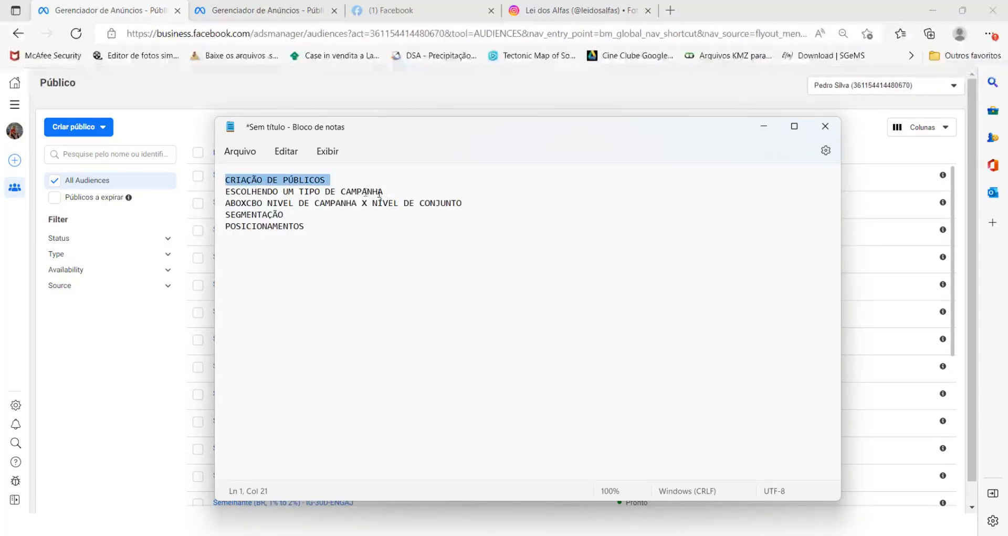
left_click(398, 191)
left_click_drag(398, 191, 233, 193)
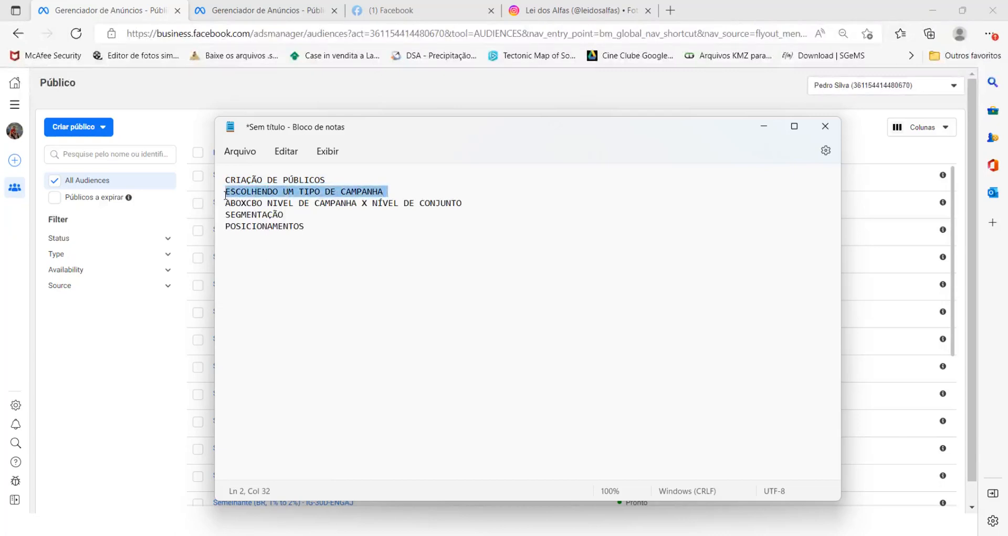
left_click_drag(468, 202, 229, 202)
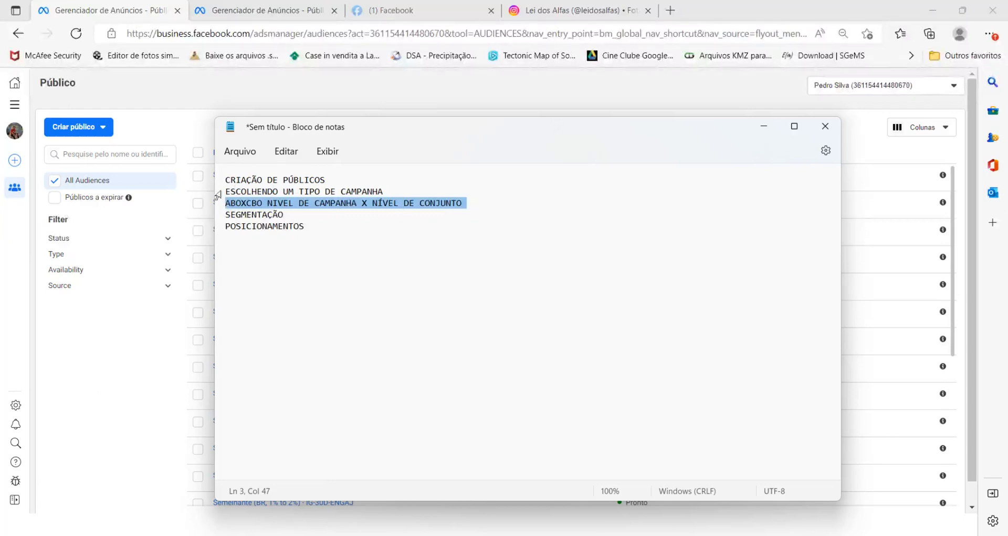
left_click_drag(227, 191, 490, 201)
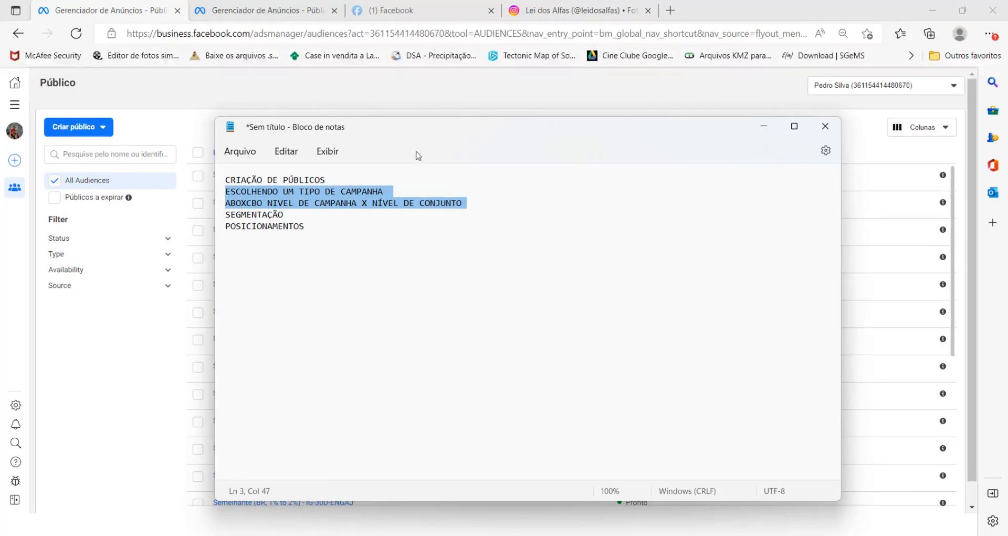
left_click(413, 93)
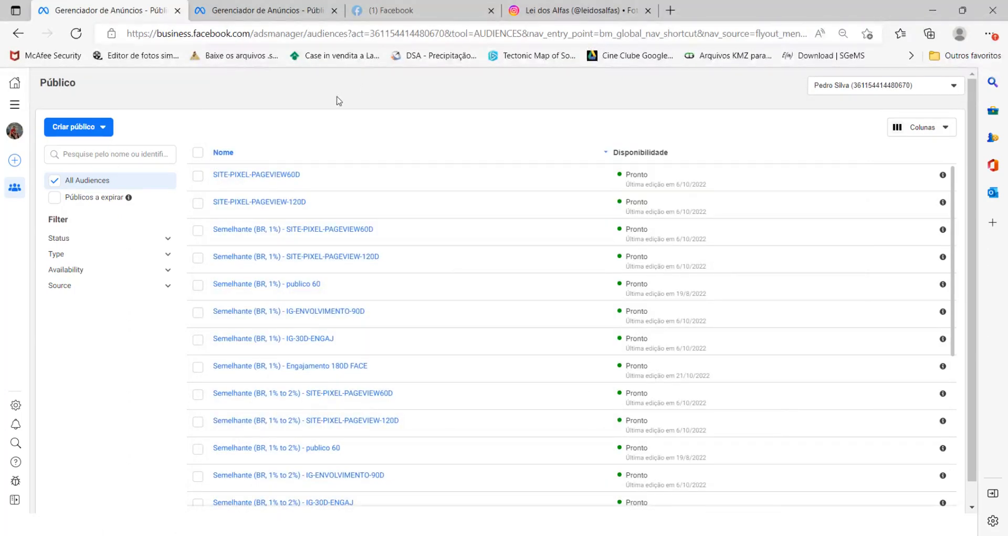
Return to the Campanhas page and switch to the leidosalfas2022 ad account.
left_click(18, 33)
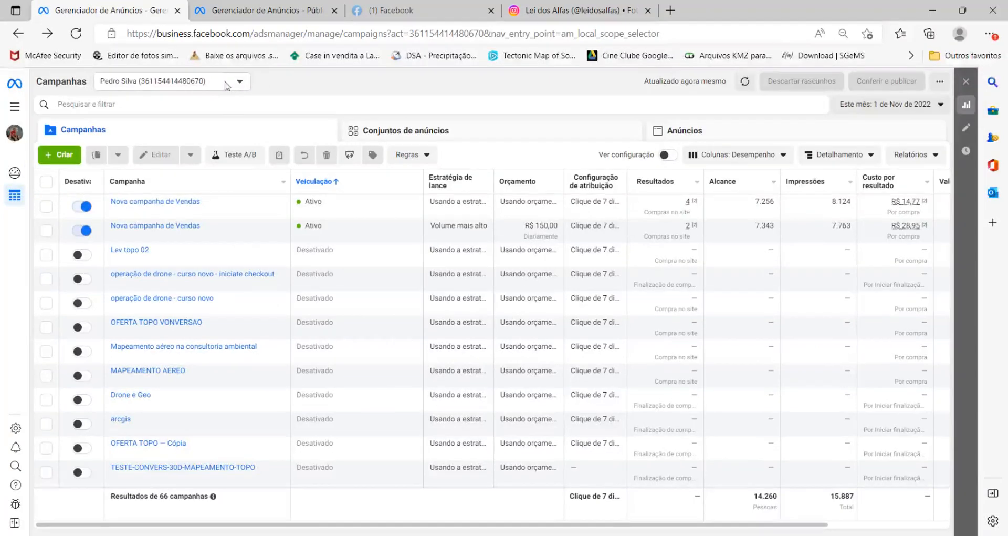
left_click(246, 81)
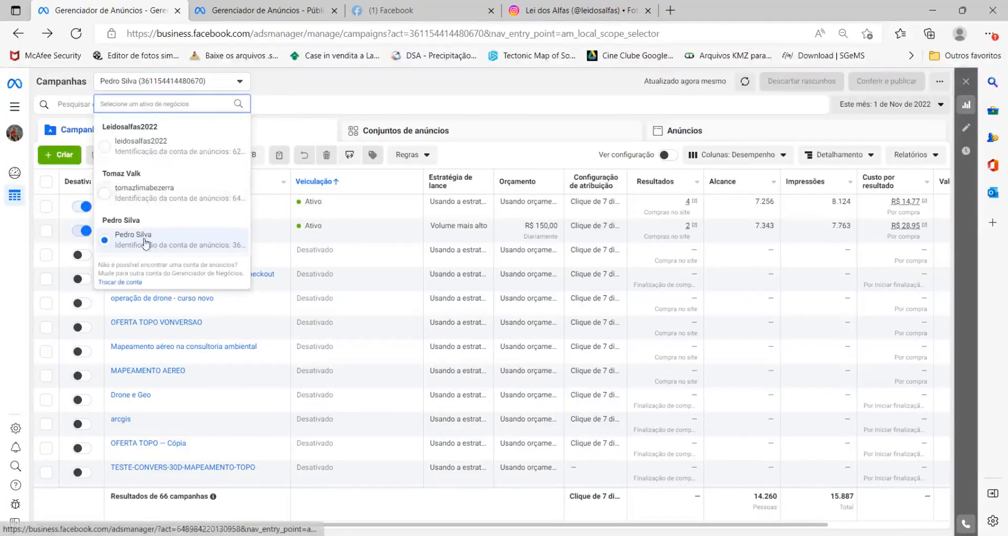
left_click(155, 152)
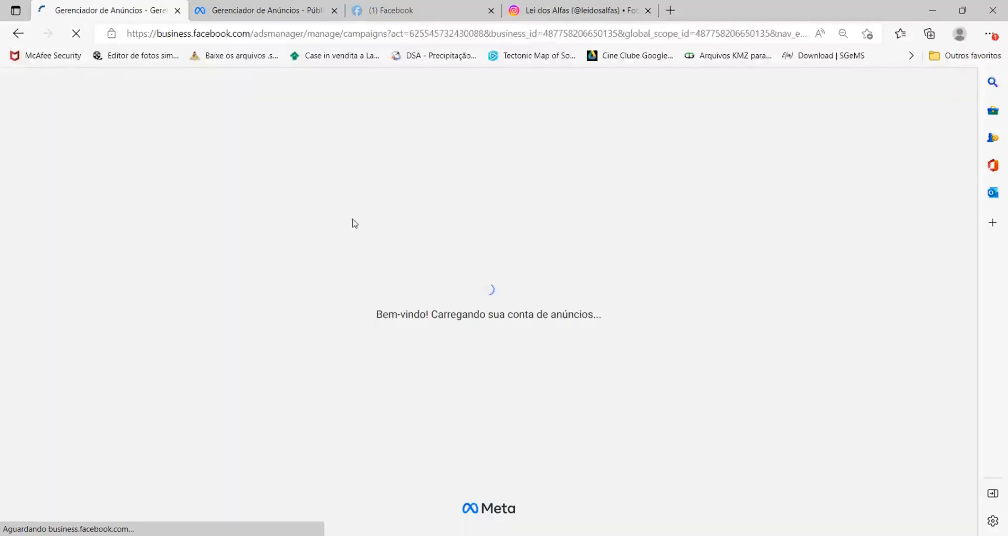